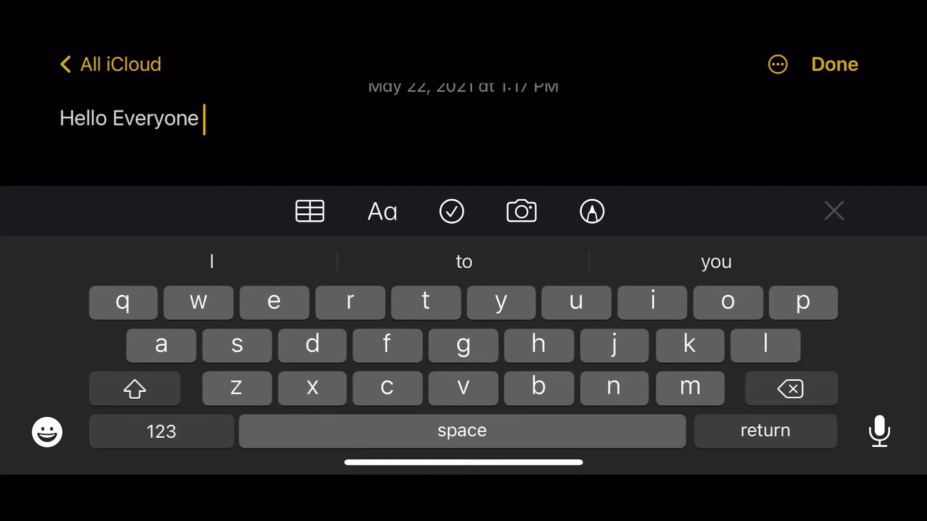
Step: Finish the greeting with a period and add 'Don't forget to like and subscribe'
key(BackSpace)
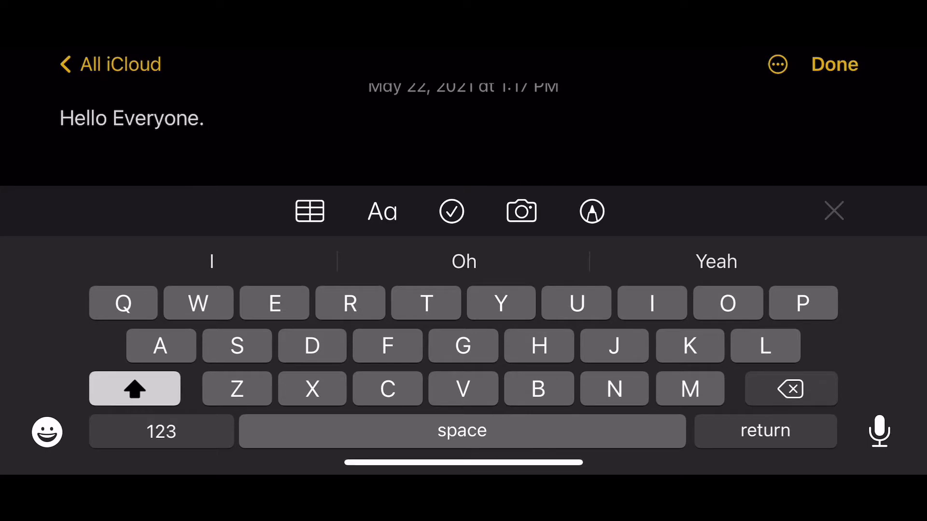
text(Dont fo)
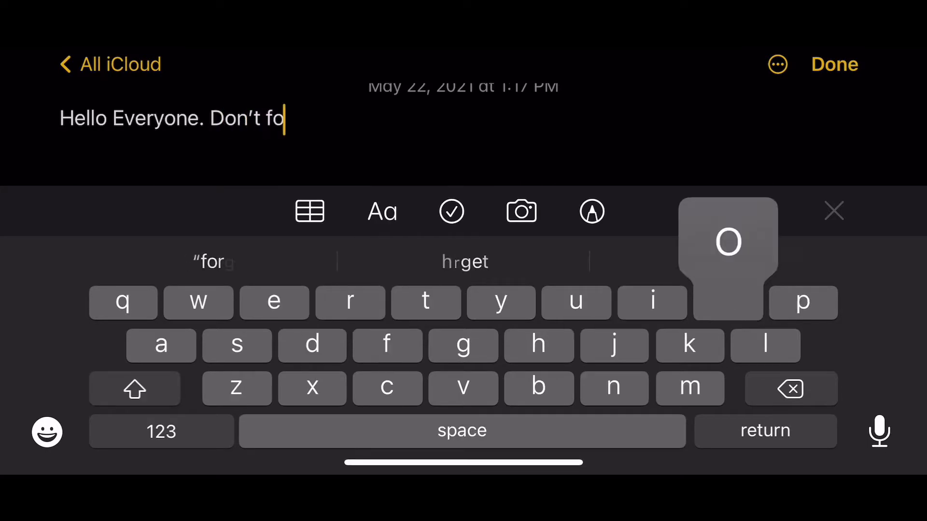
text(rget to)
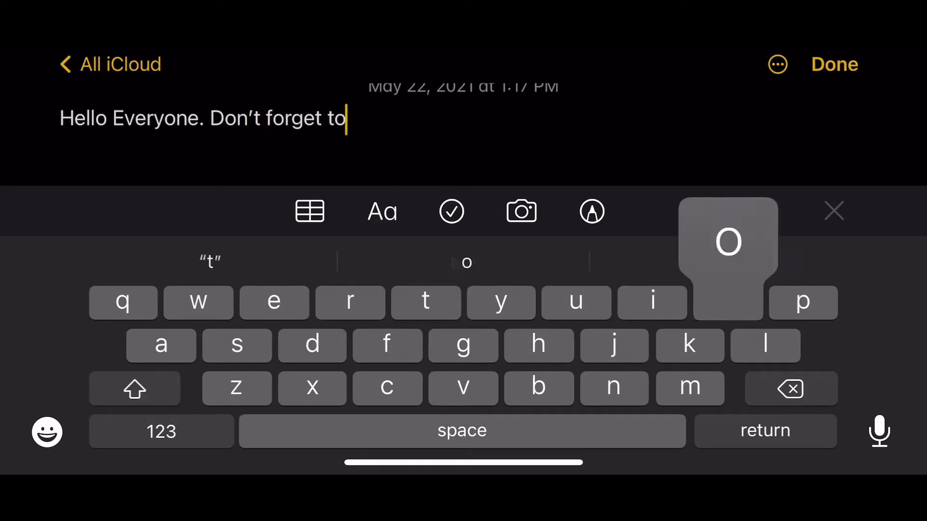
text( iik ab)
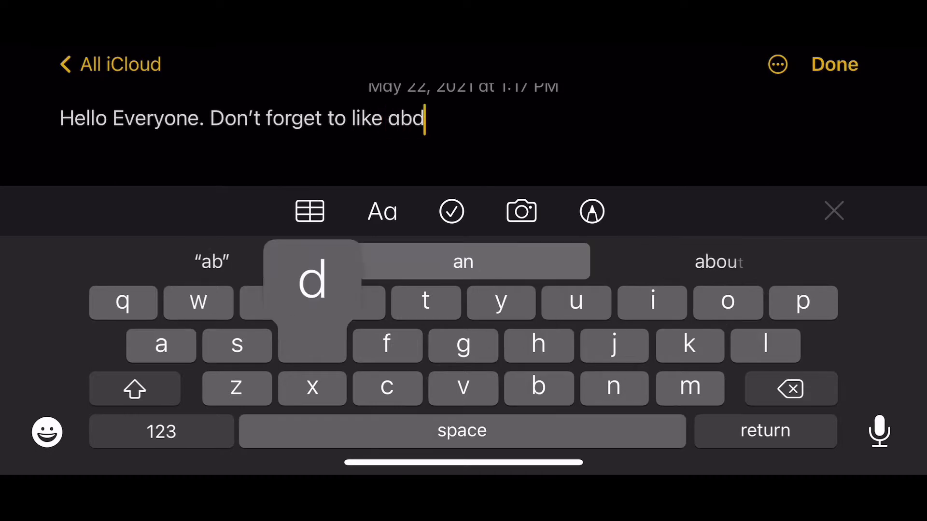
text(d su)
click(463, 262)
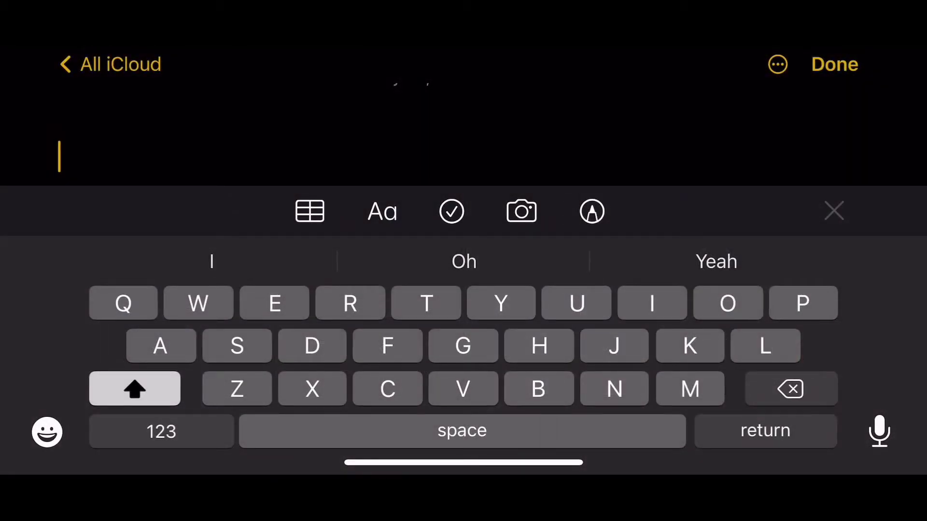
text(H)
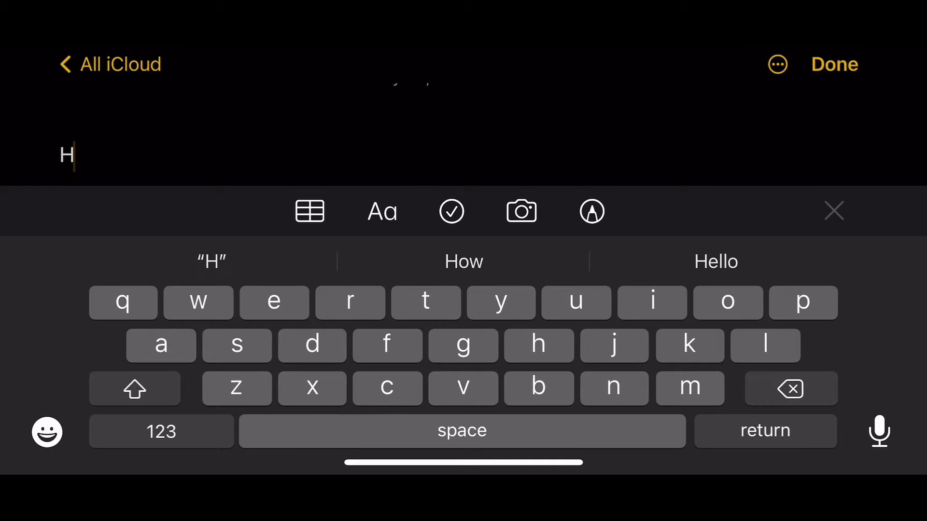
key(BackSpace)
key(shift)
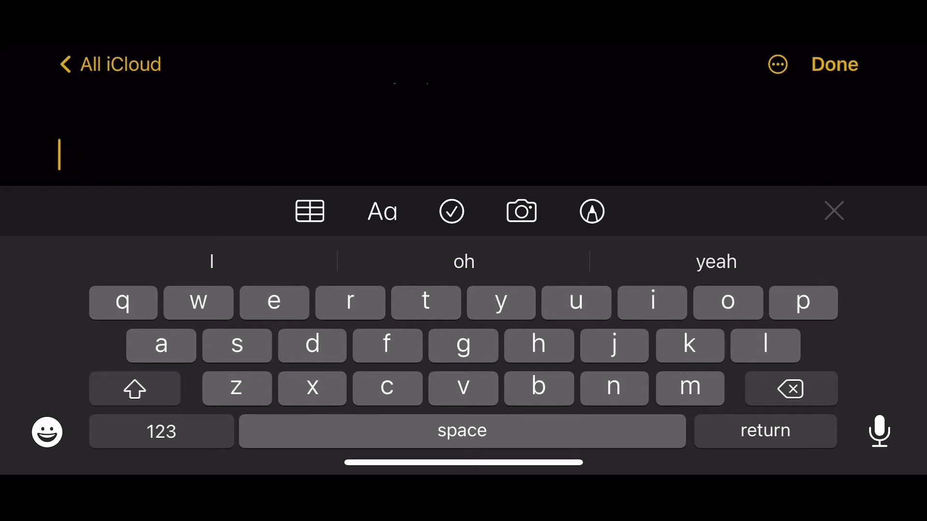
text(htt)
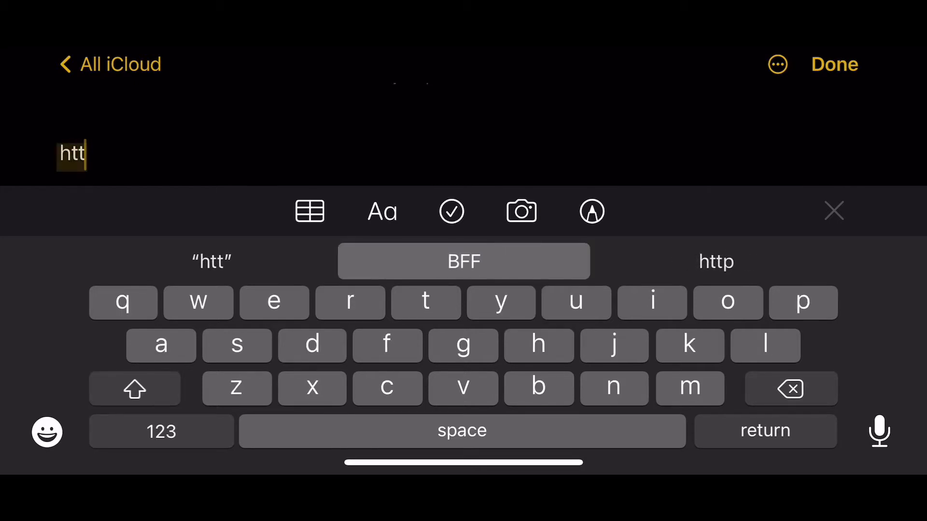
text(p)
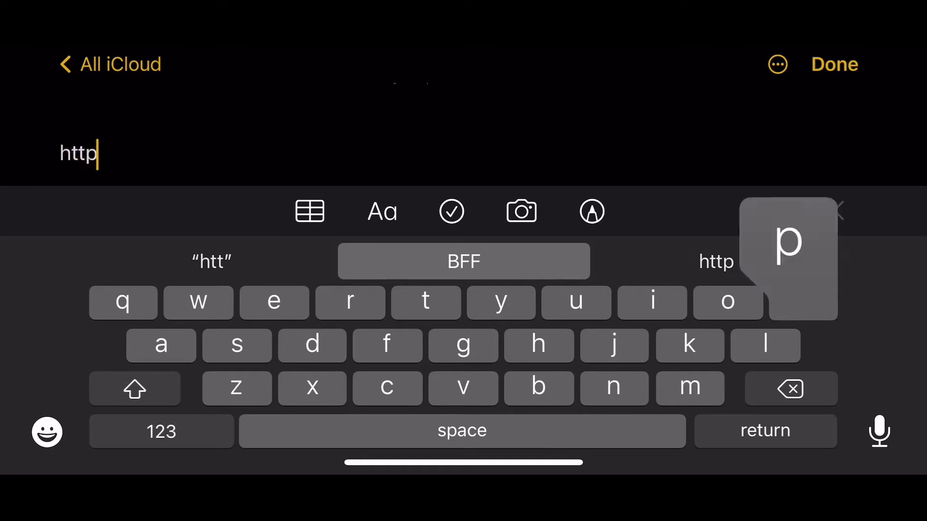
text(s)
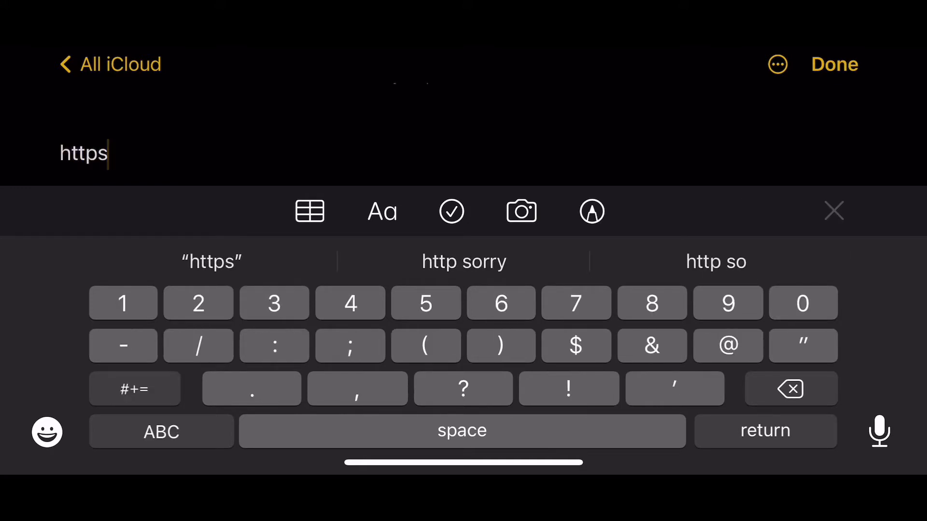
text(:)
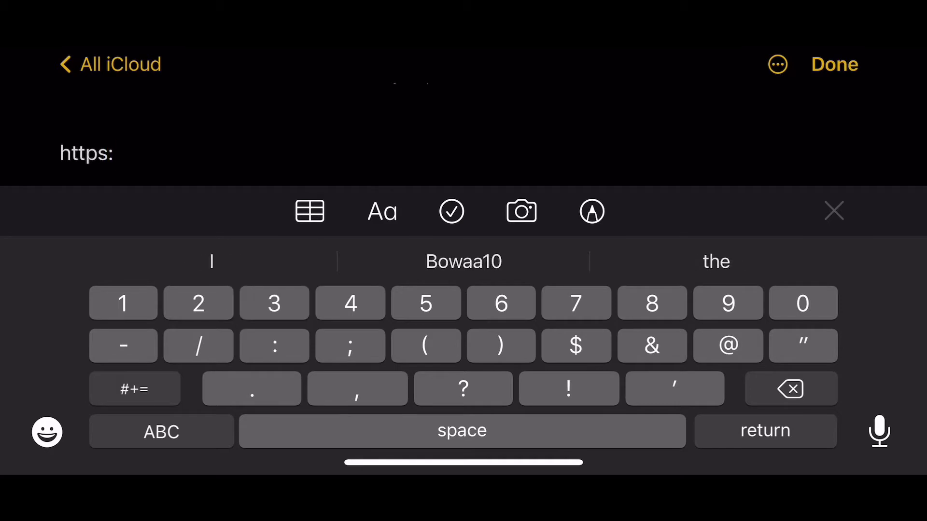
text(//)
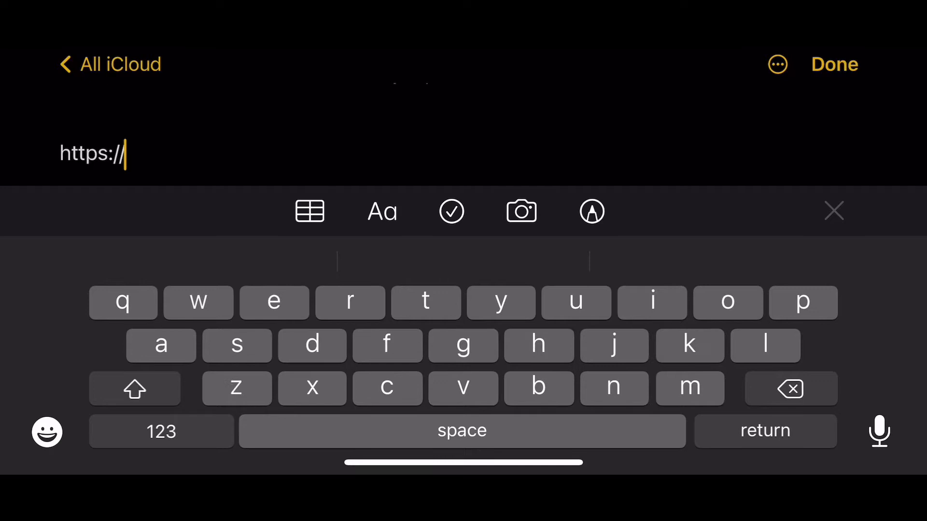
text(api)
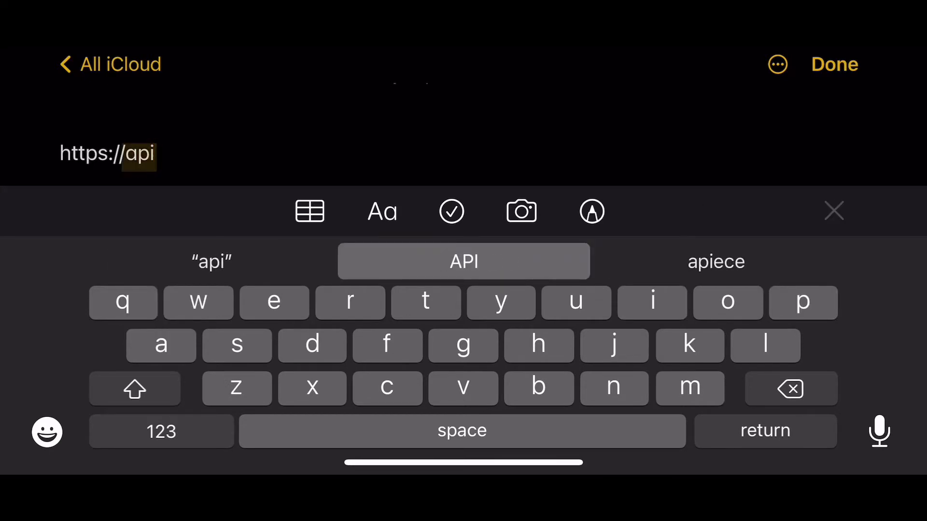
click(162, 431)
text(.)
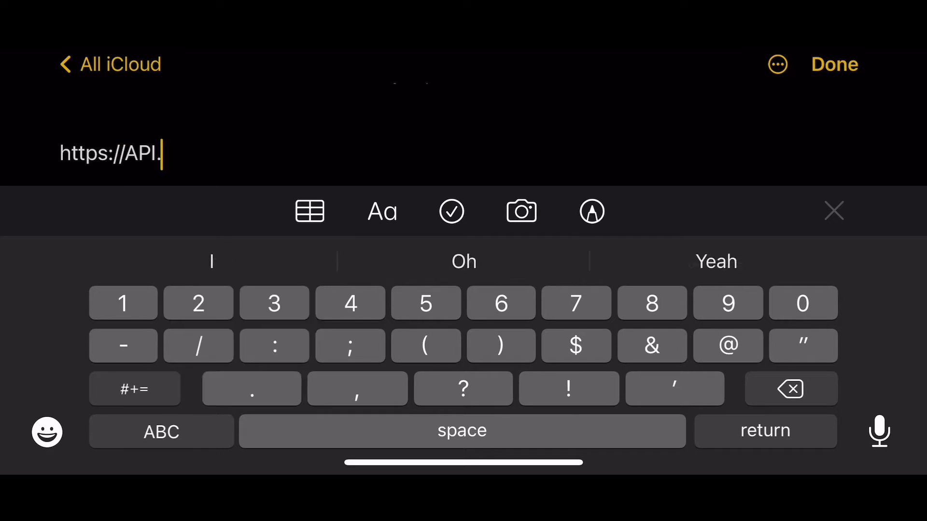
Step: Replace the autocorrected 'API' with lowercase 'api' and add '.WhatsApp.com'
key(BackSpace)
key(BackSpace)
key(BackSpace)
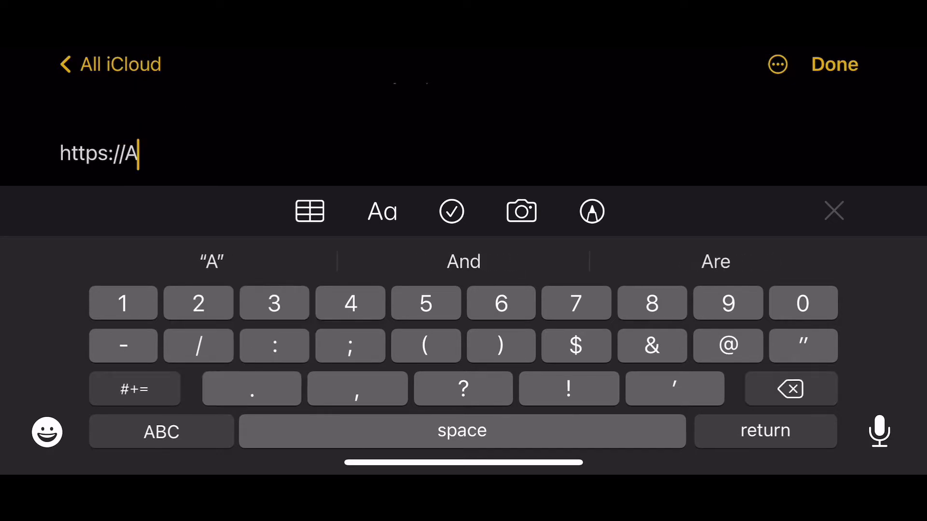
key(BackSpace)
click(161, 431)
text(ap)
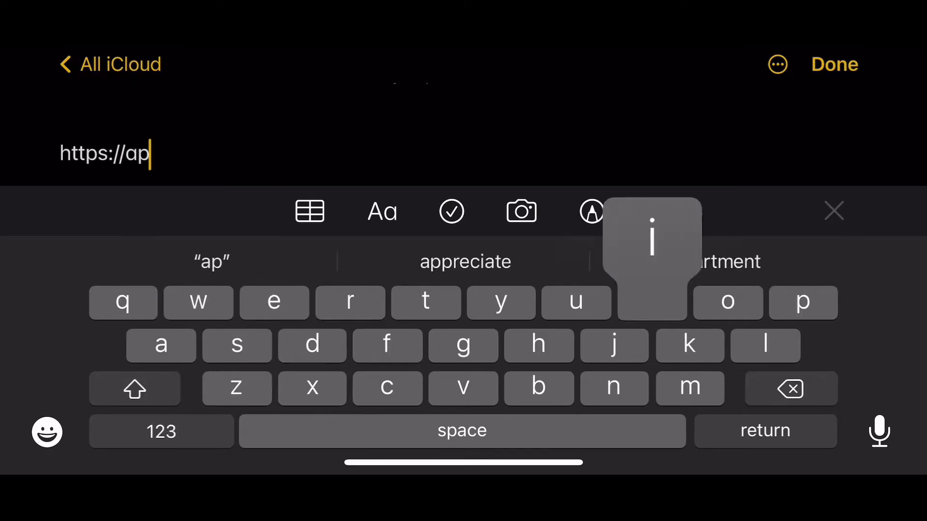
text(i)
click(162, 431)
text(.)
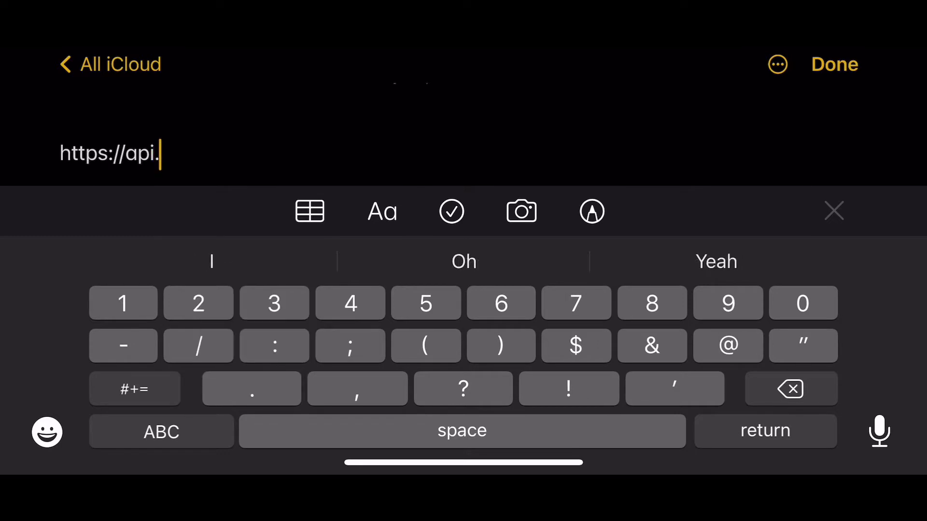
click(161, 431)
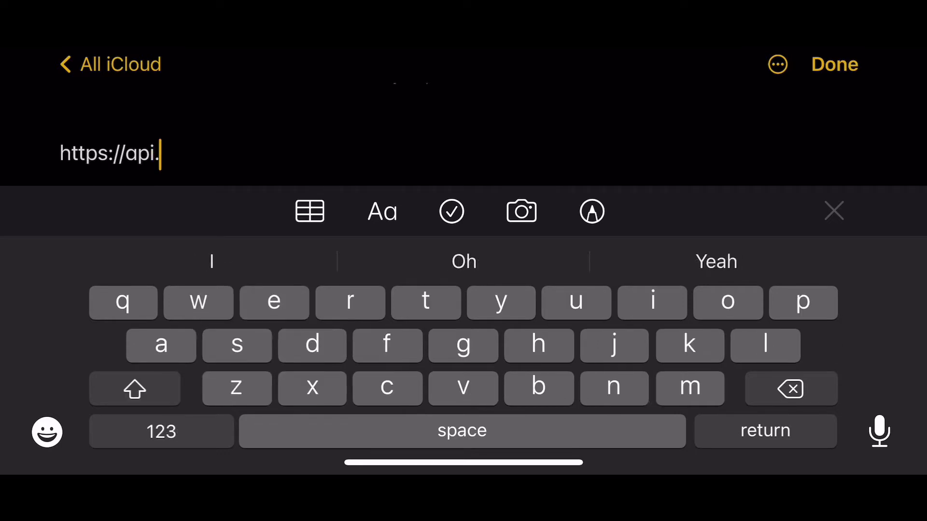
text(Wh)
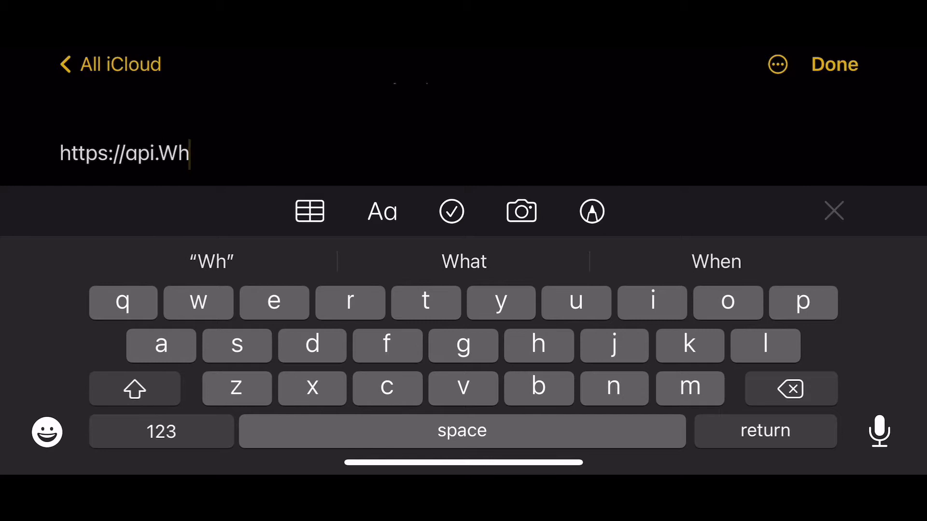
text(at)
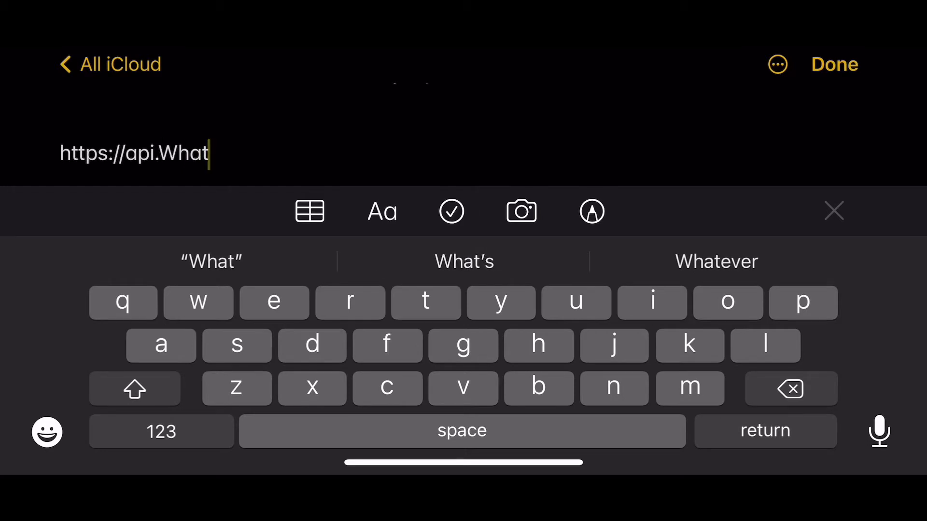
text(sA)
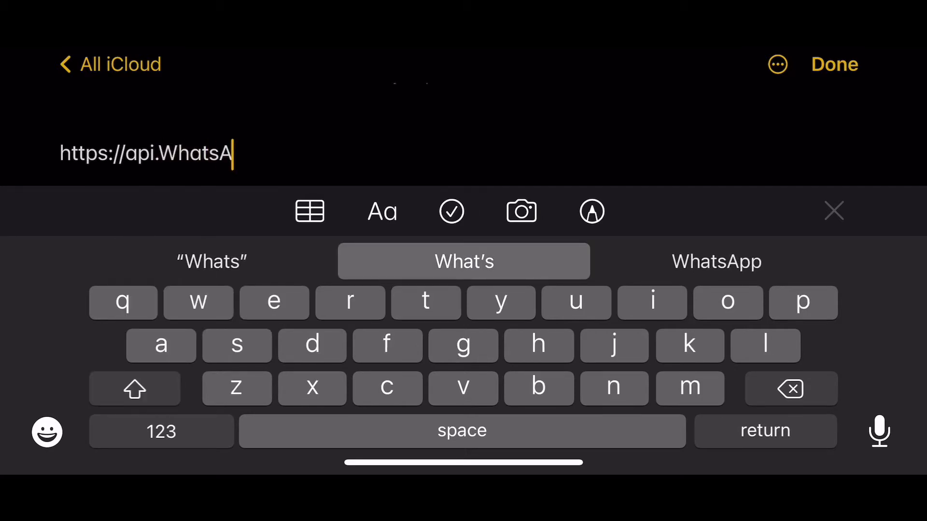
text(pp)
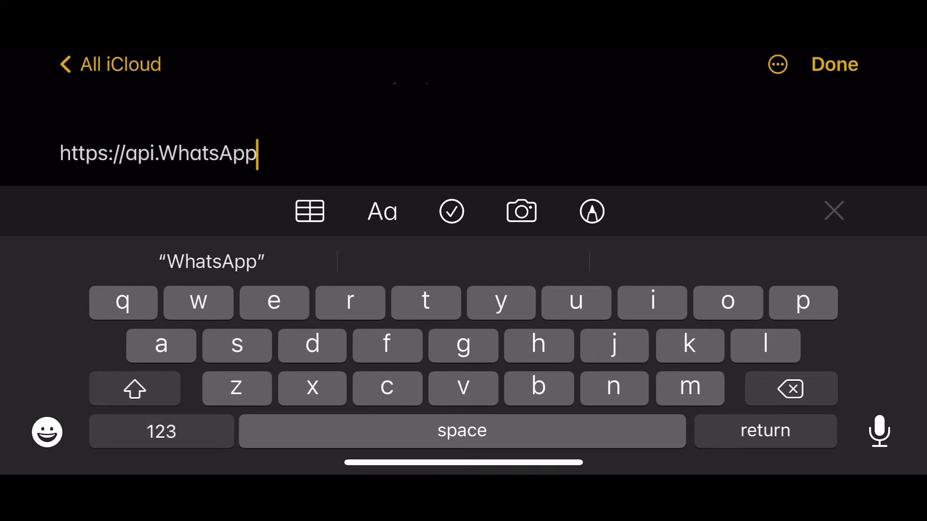
text(.)
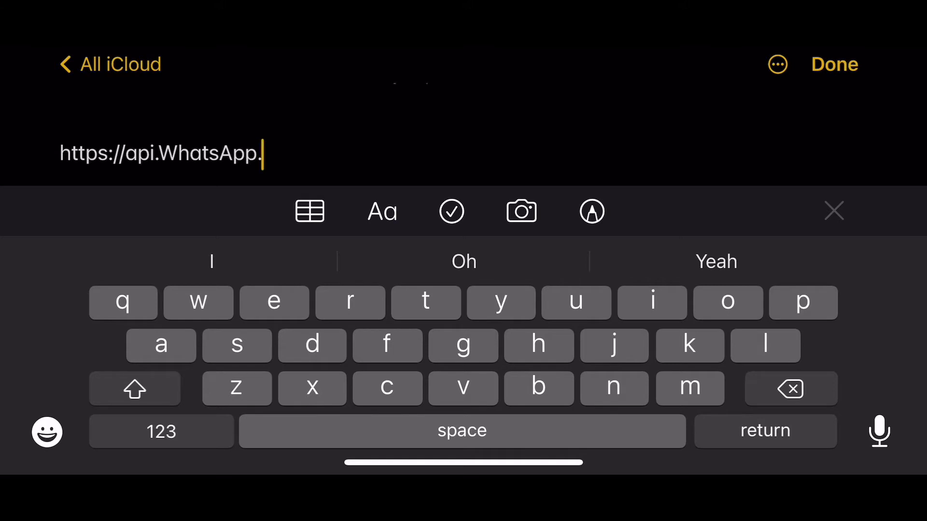
text(com)
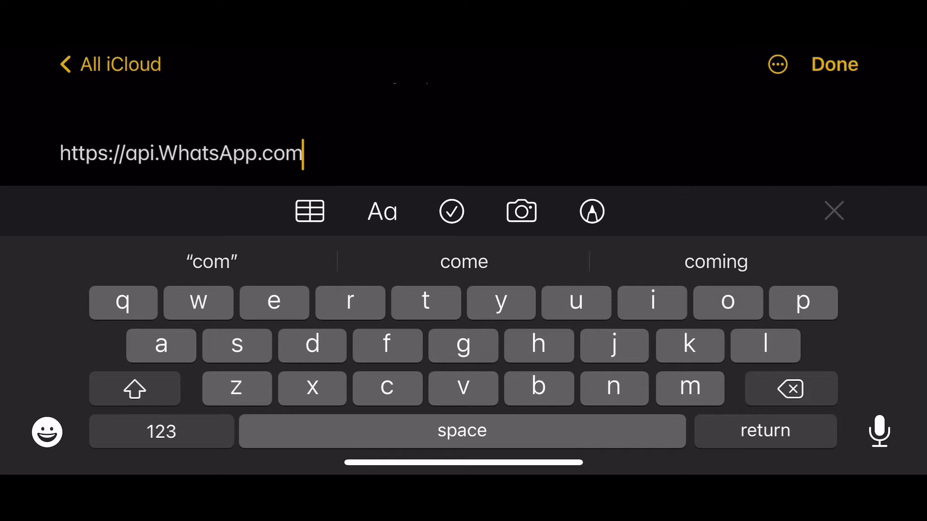
Step: Append '/send?phone=' to the WhatsApp link
click(161, 431)
text(/)
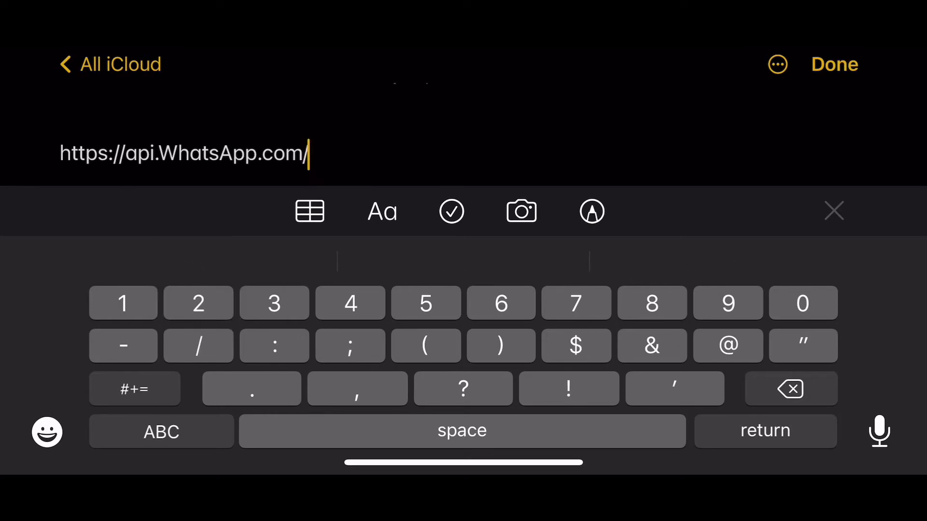
click(161, 431)
text(se)
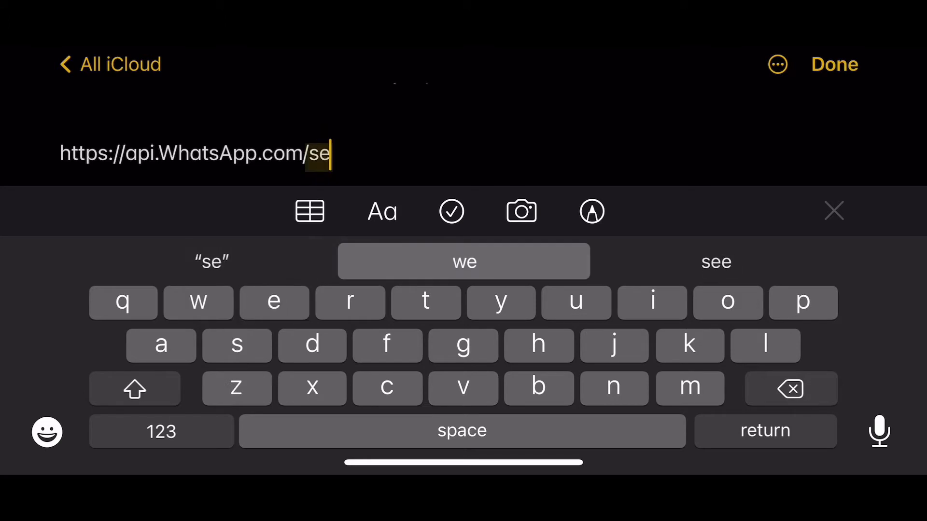
text(nd)
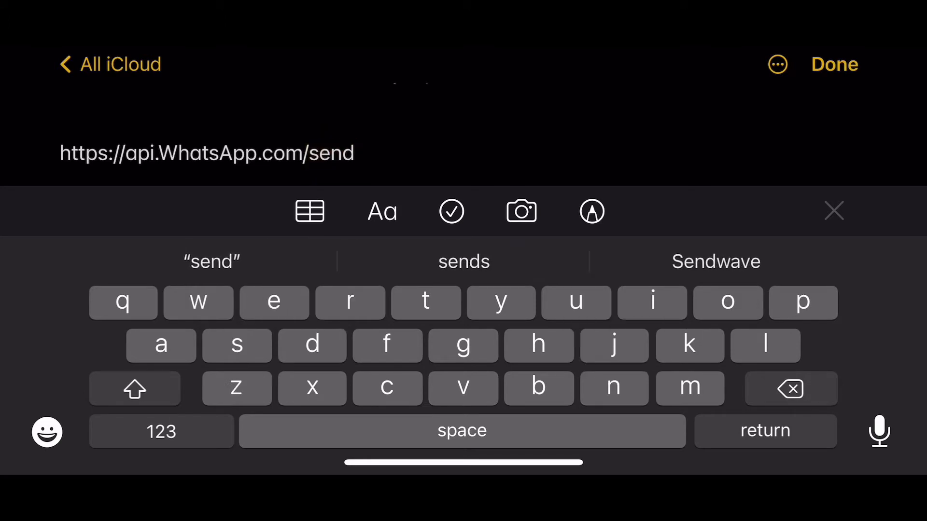
click(161, 431)
text(?)
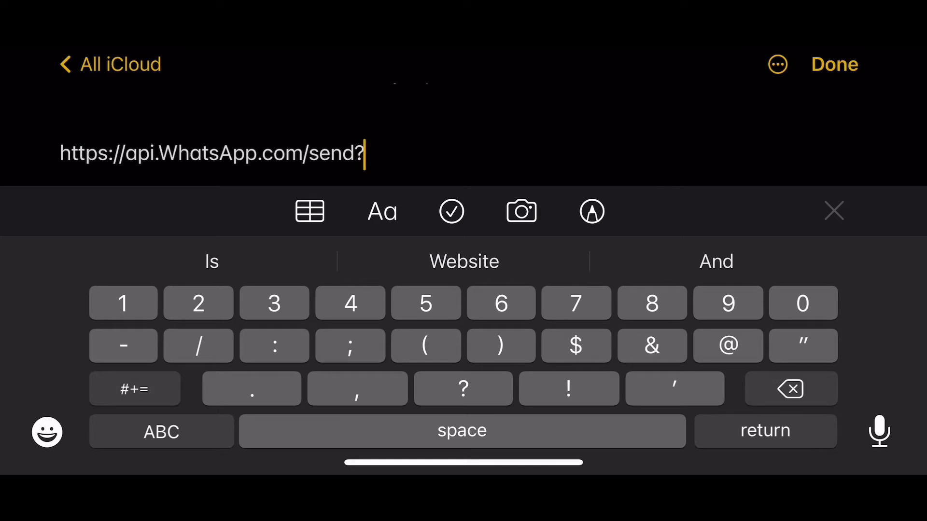
click(161, 431)
text(p)
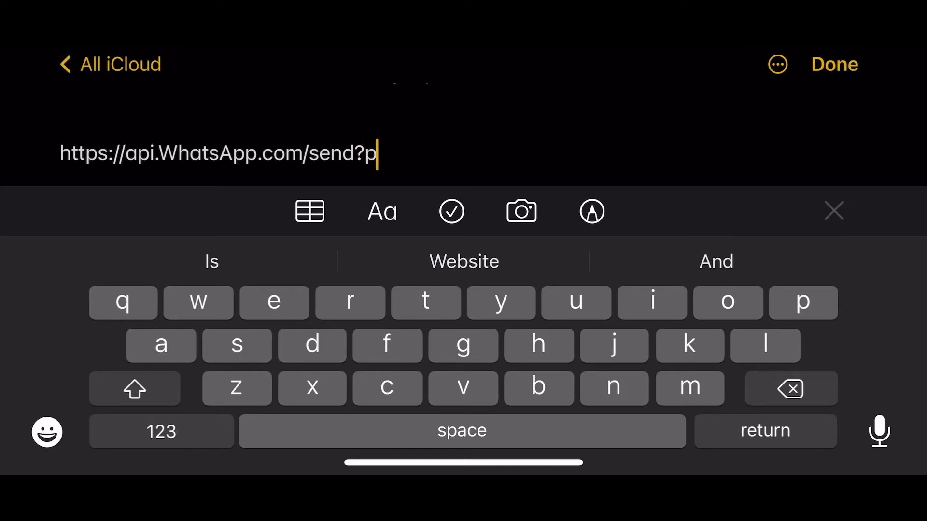
text(hone)
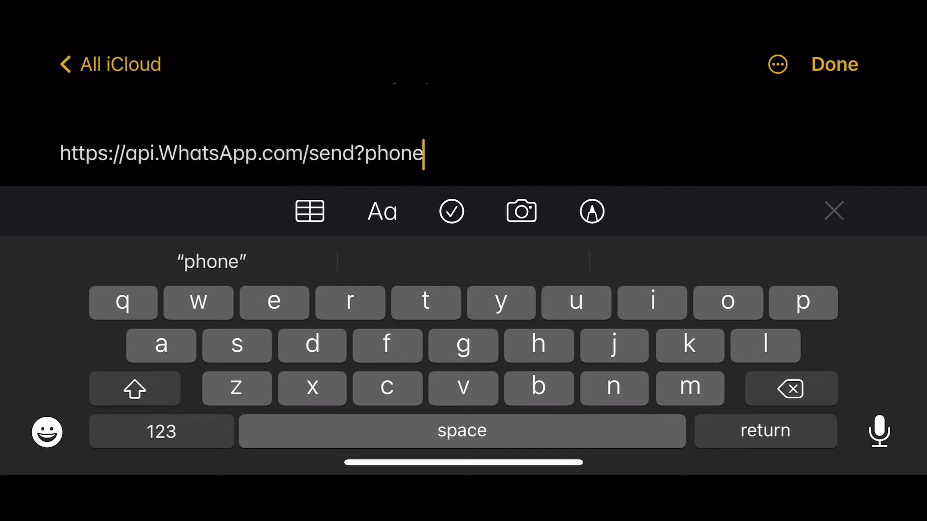
click(161, 431)
click(135, 389)
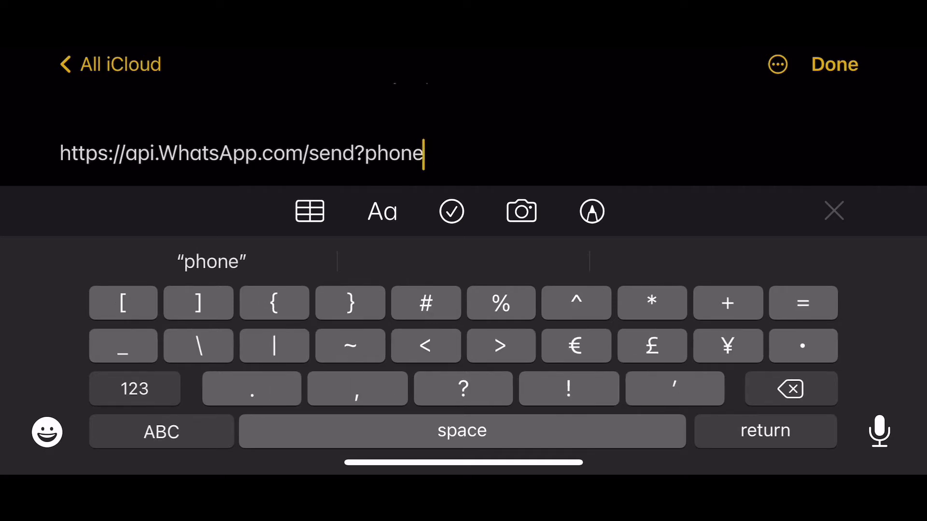
text(=)
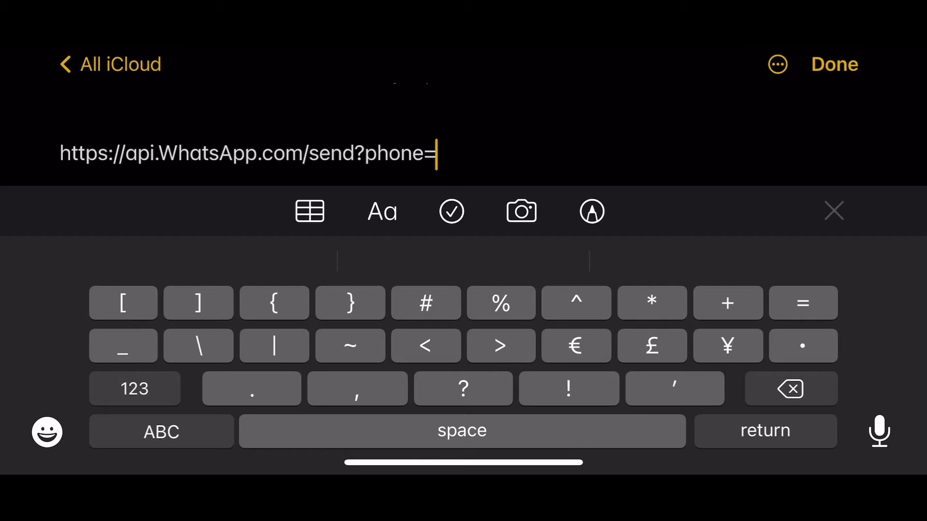
text(+)
click(161, 431)
click(161, 432)
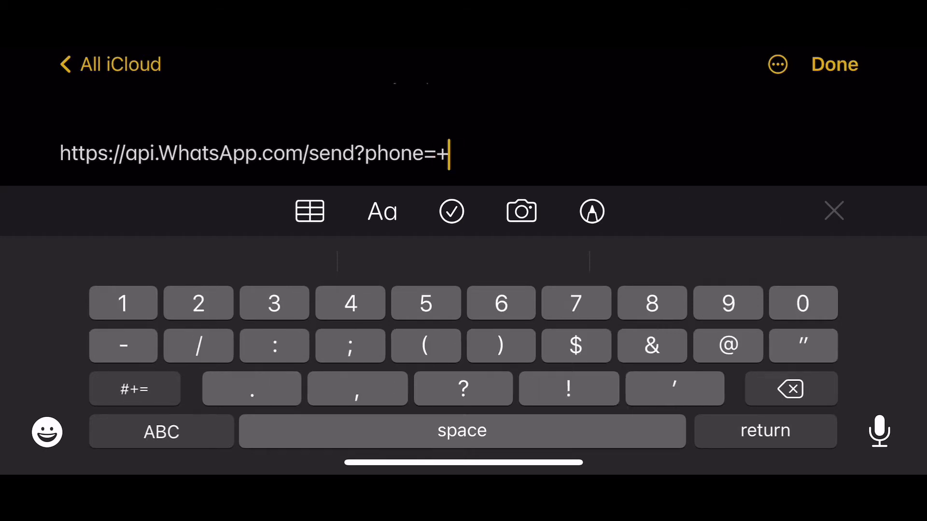
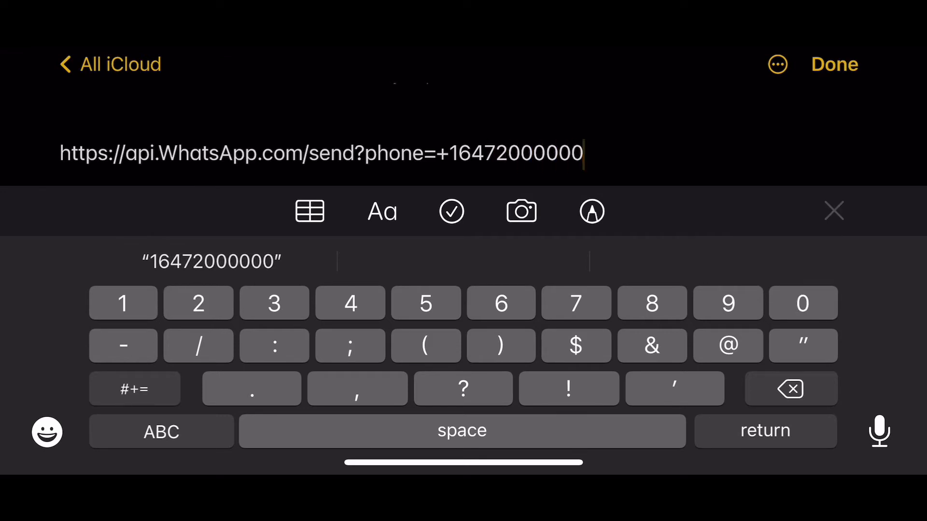
key(Return)
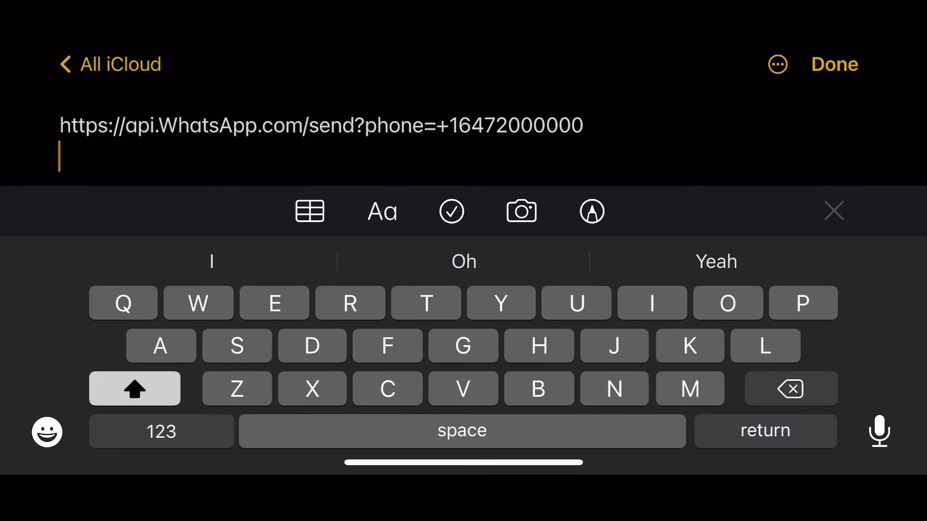
Step: Select exactly the whole WhatsApp link and copy it
triple_click(120, 153)
drag(59, 99, 59, 145)
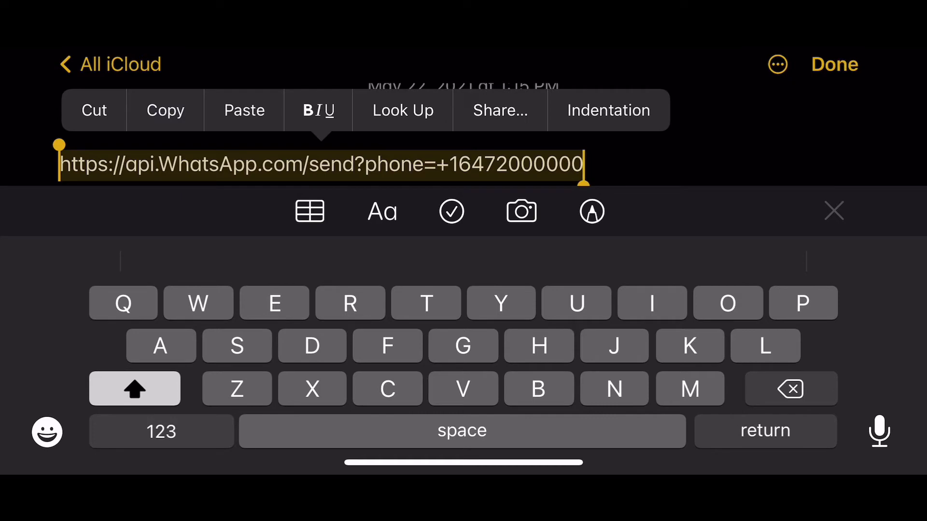
click(165, 110)
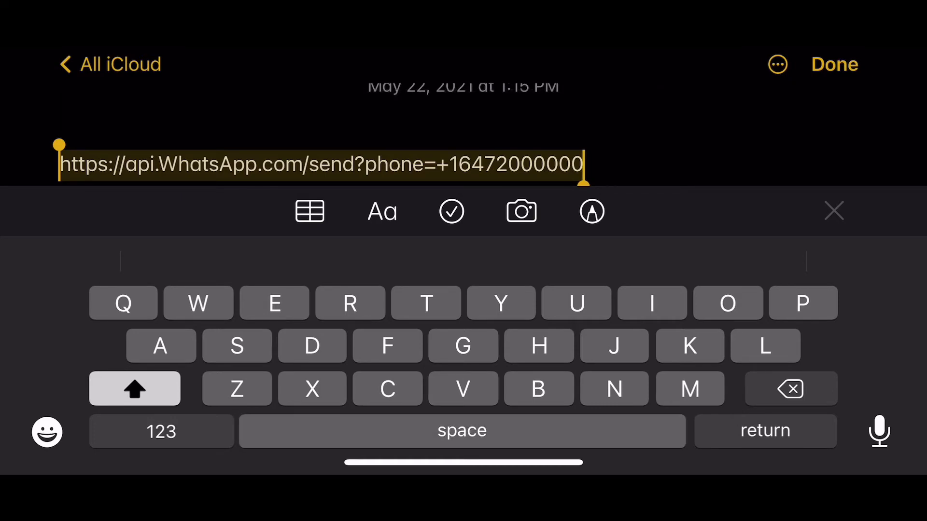
Step: Paste the copied WhatsApp link into Safari's address bar and load it
drag(463, 463, 463, 241)
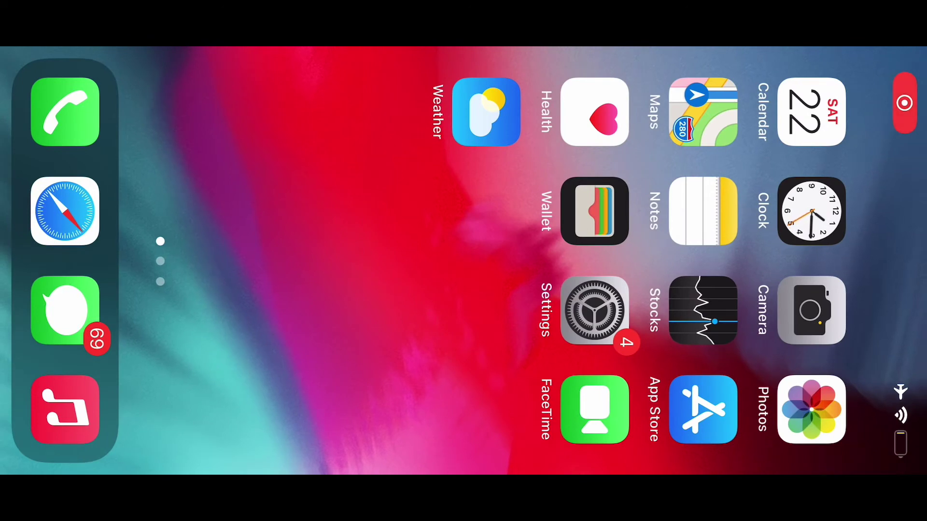
click(64, 211)
click(464, 76)
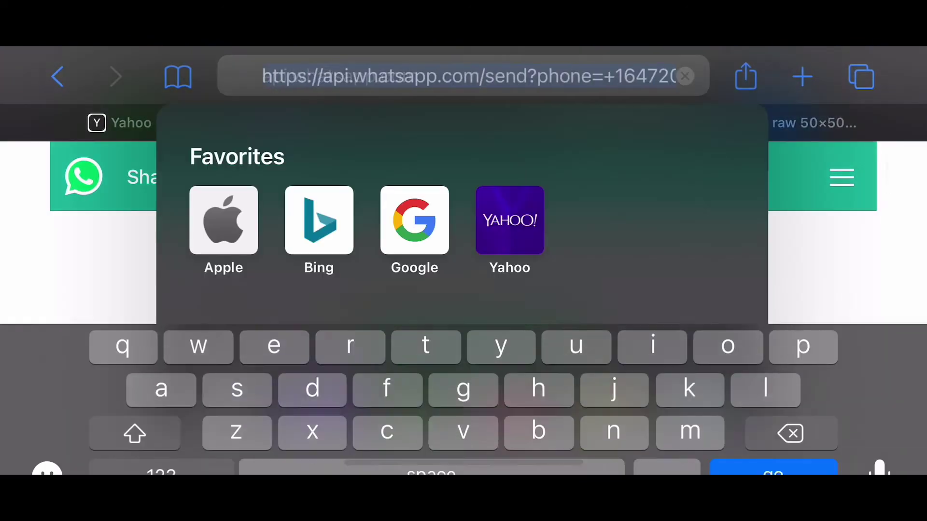
click(685, 75)
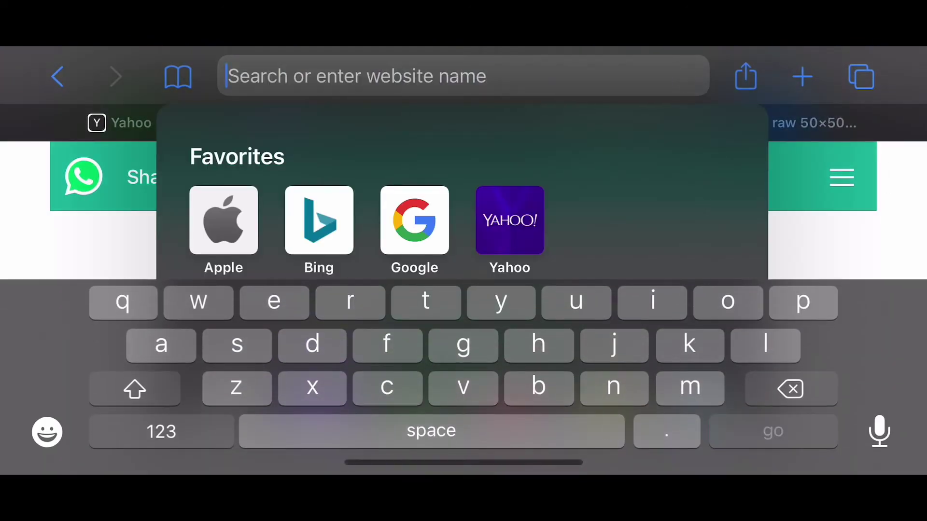
click(226, 76)
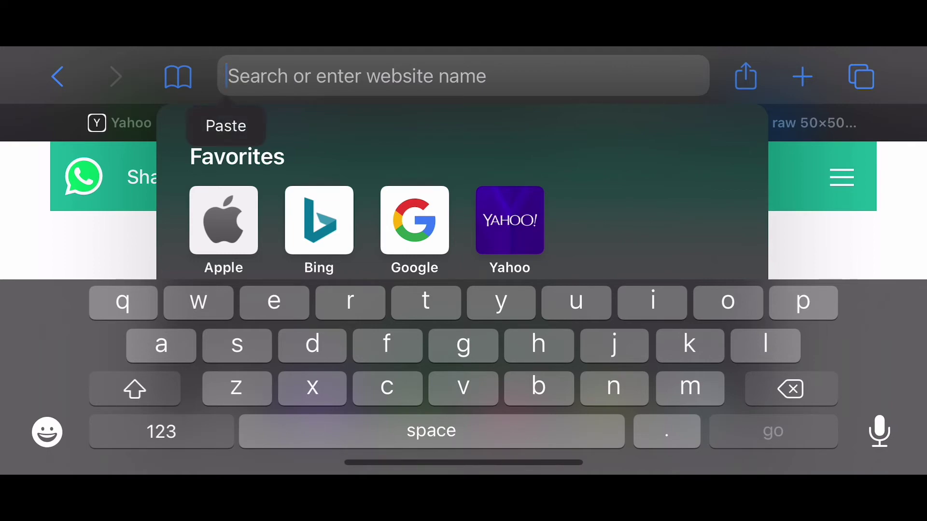
click(226, 126)
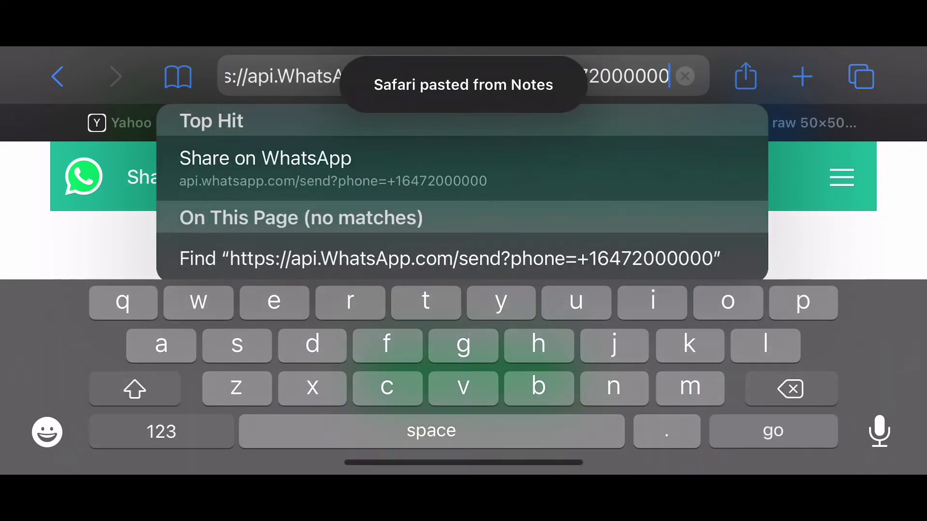
key(Return)
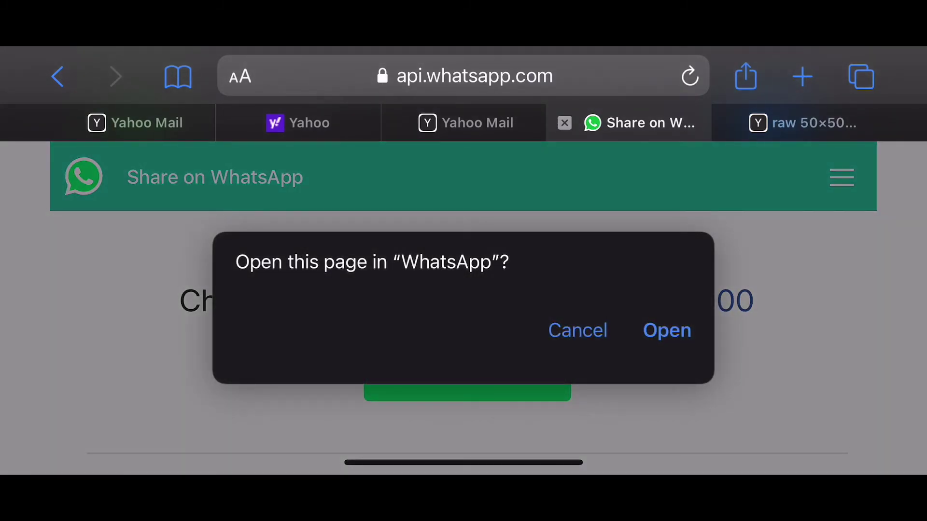
click(666, 331)
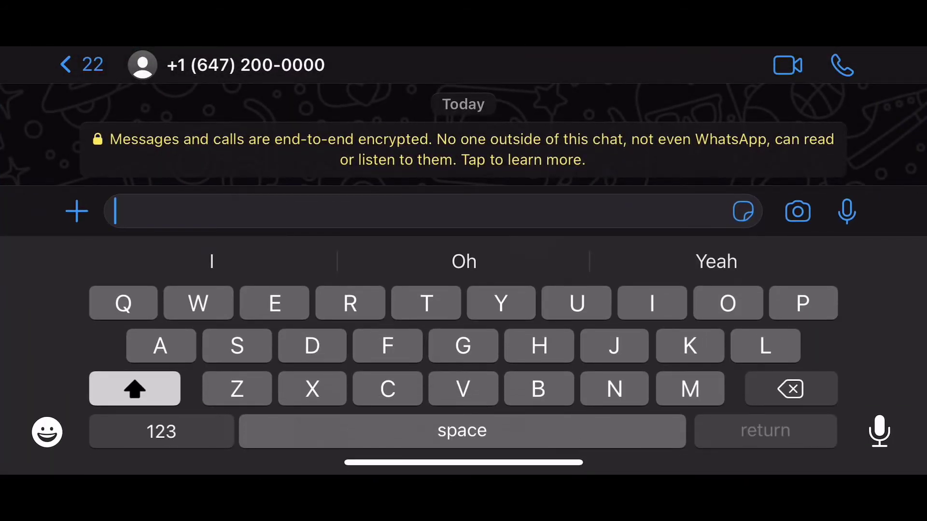
drag(464, 462, 464, 290)
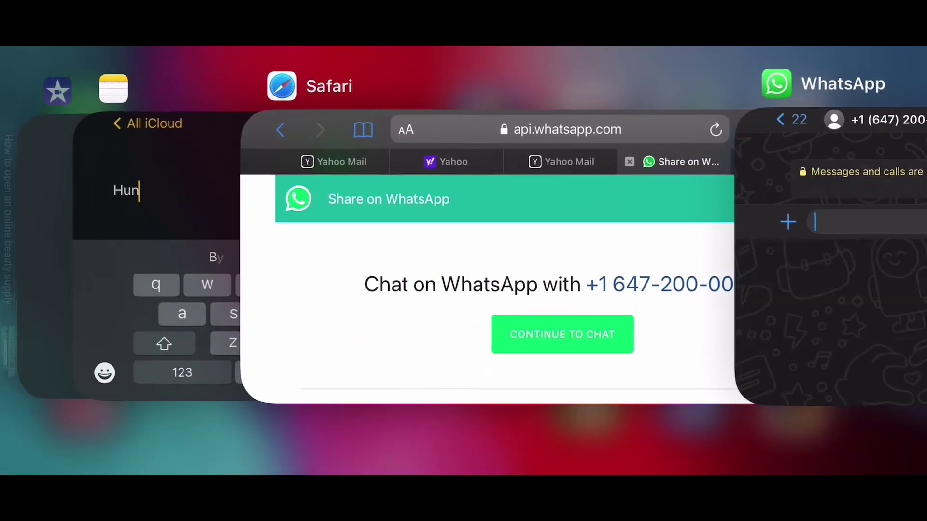
click(487, 290)
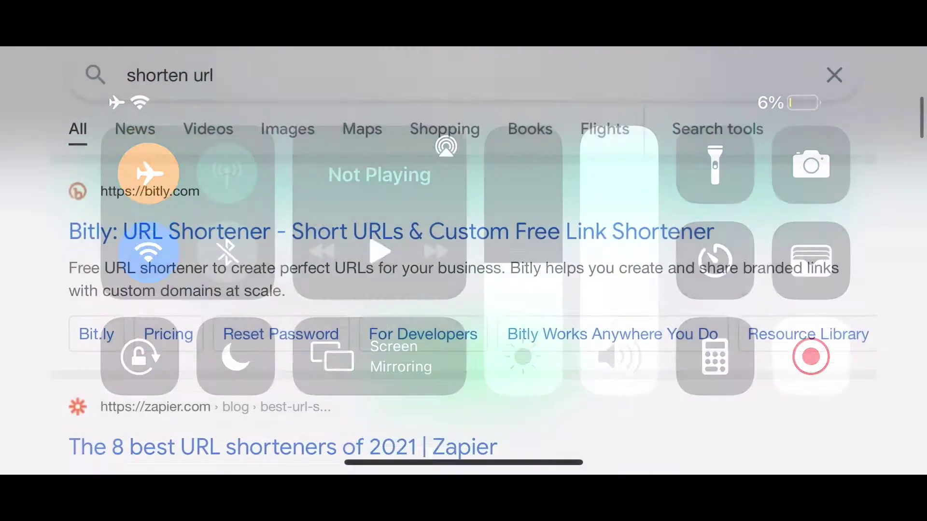
Step: Back in Safari, find and open the shorturl.at result in Google
scroll(463, 260, down, 3)
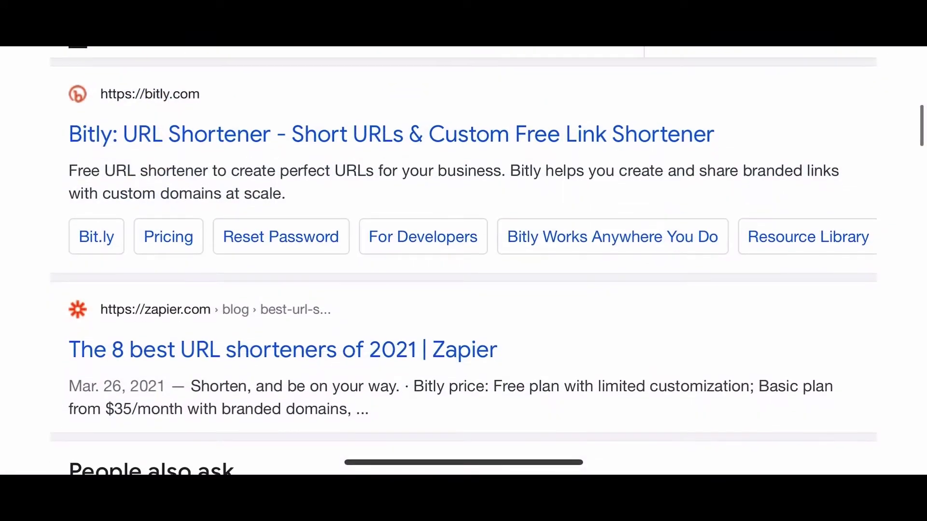
scroll(463, 261, down, 3)
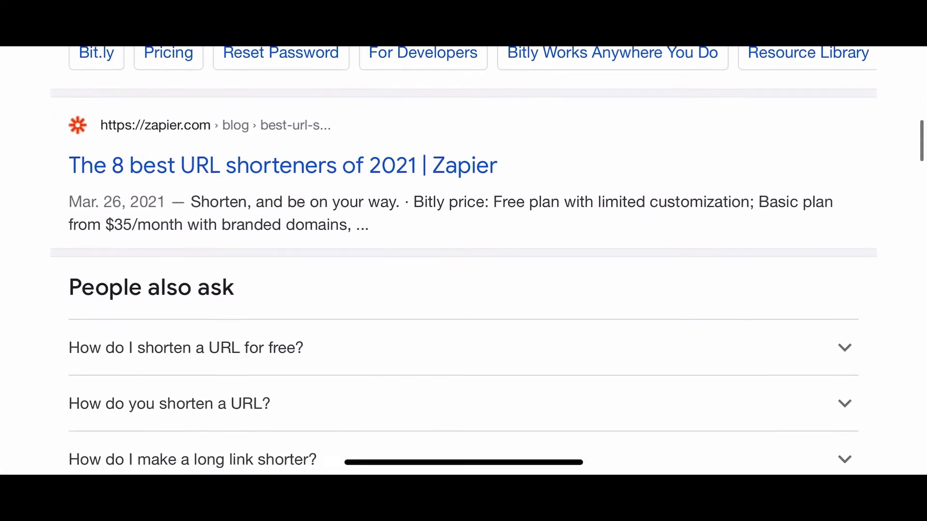
scroll(463, 260, down, 5)
scroll(464, 261, down, 1)
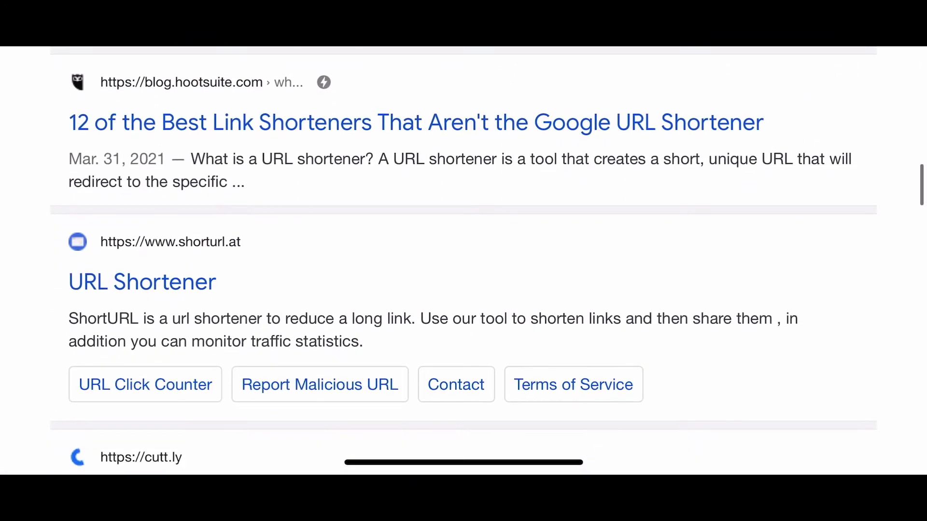
click(142, 282)
Step: Start the shortener's URL field with 'Paste the WhatsApp link here and'
scroll(464, 261, down, 2)
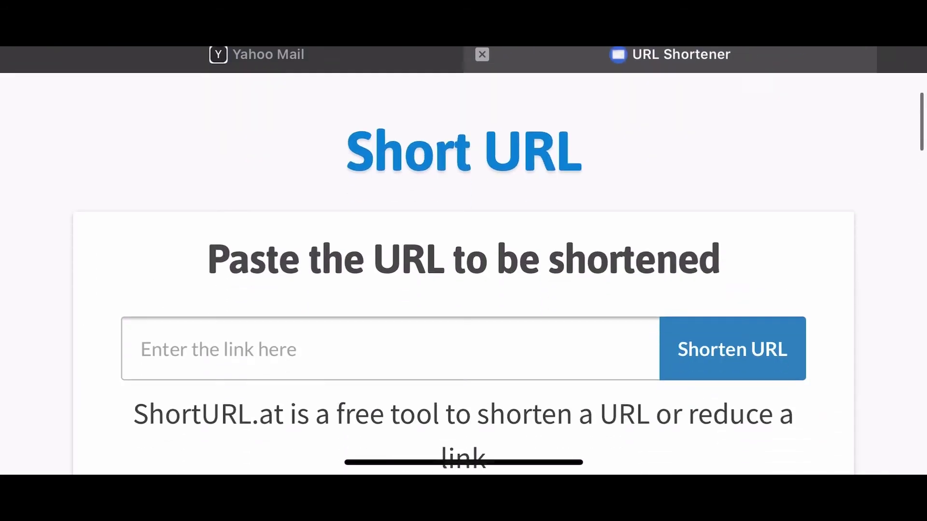
click(386, 238)
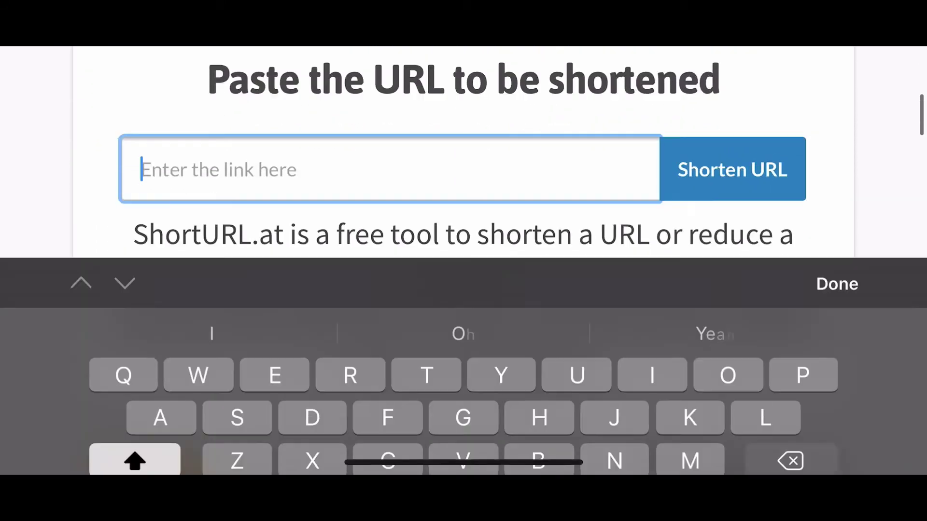
text(Past)
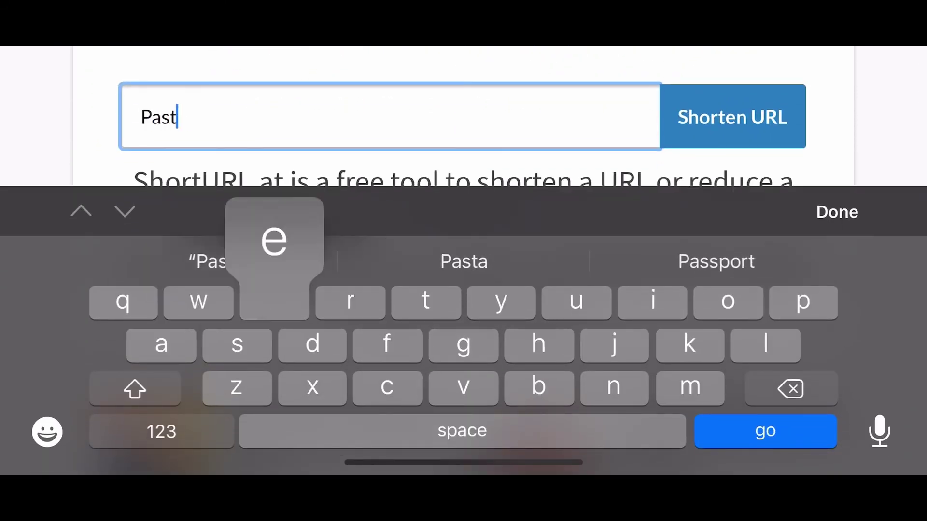
text(e the)
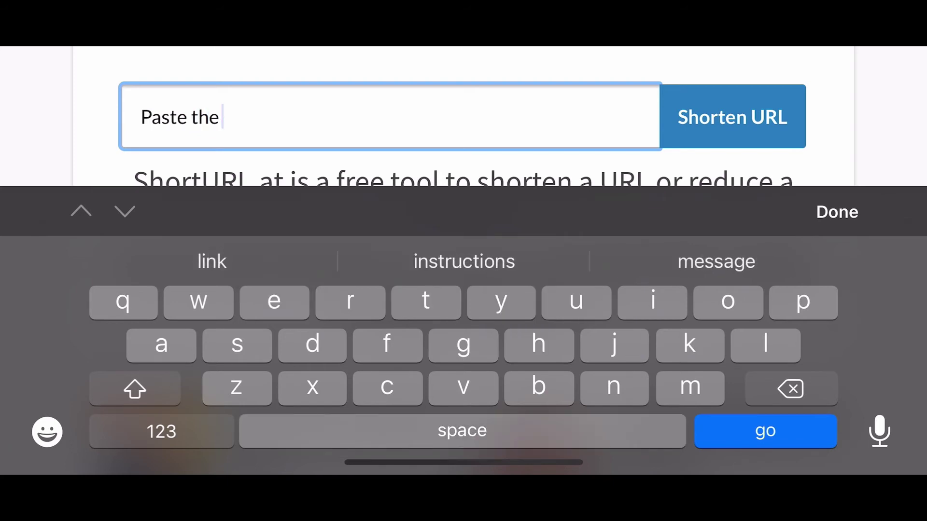
text(wha)
click(463, 261)
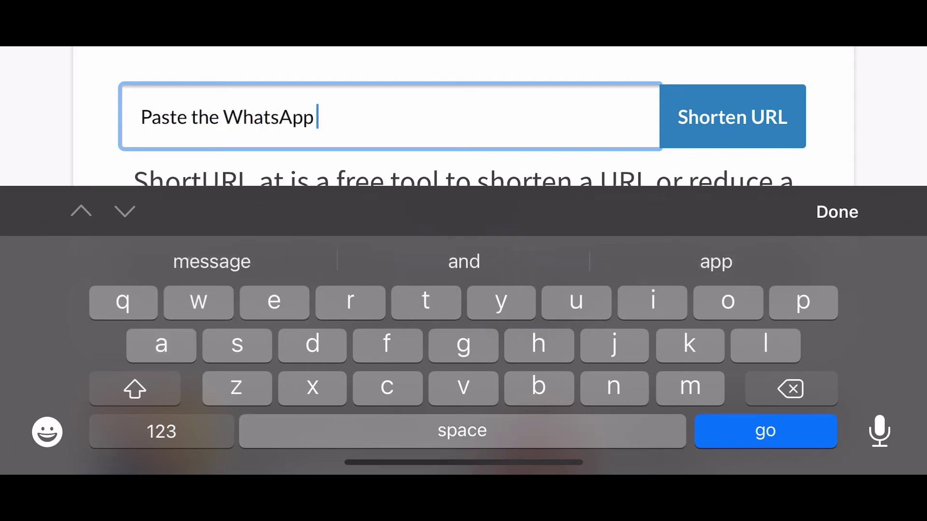
text(link)
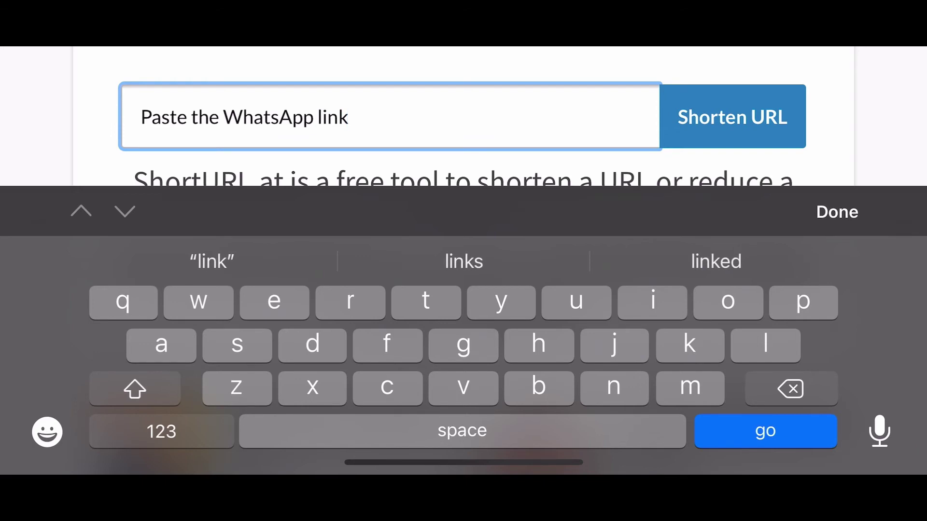
text( here )
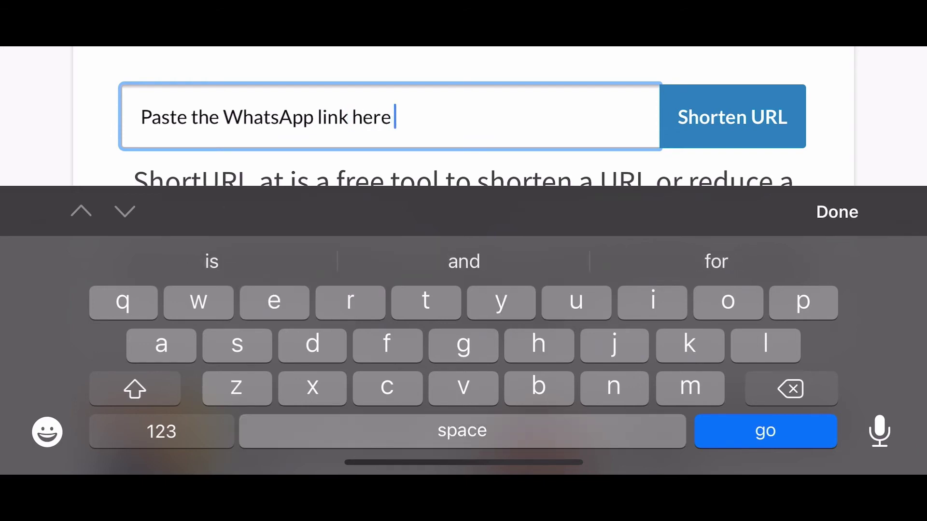
text(a)
click(463, 261)
text(xl)
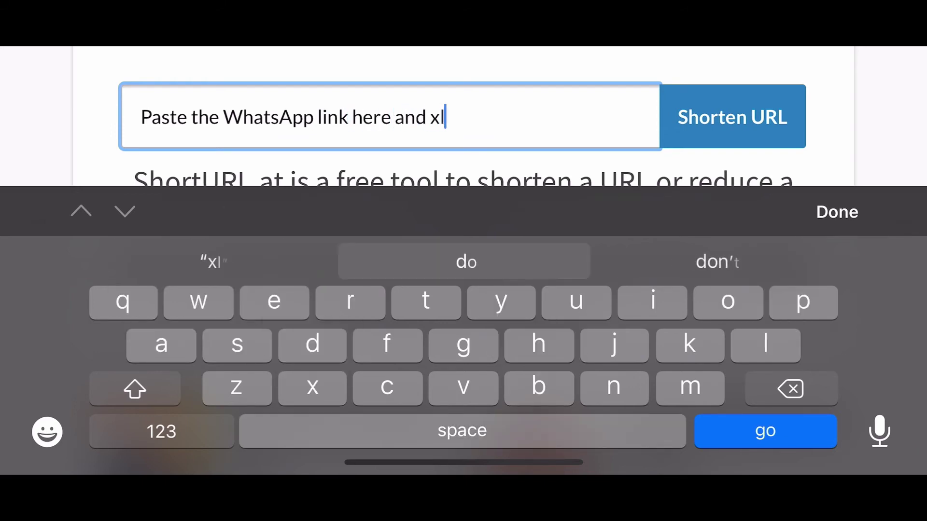
key(BackSpace)
Step: Finish the text with 'click shorten URL to get the new link for linktree'
text(cl)
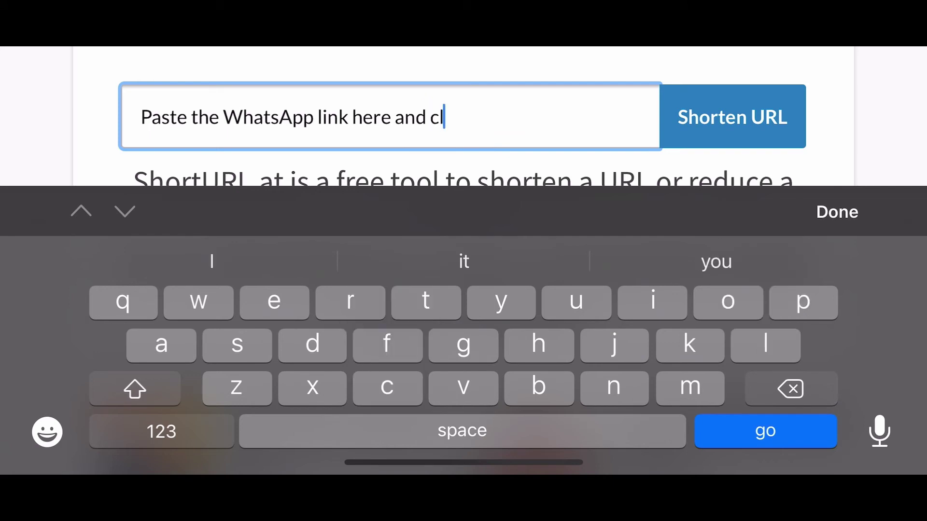
text(ick sh)
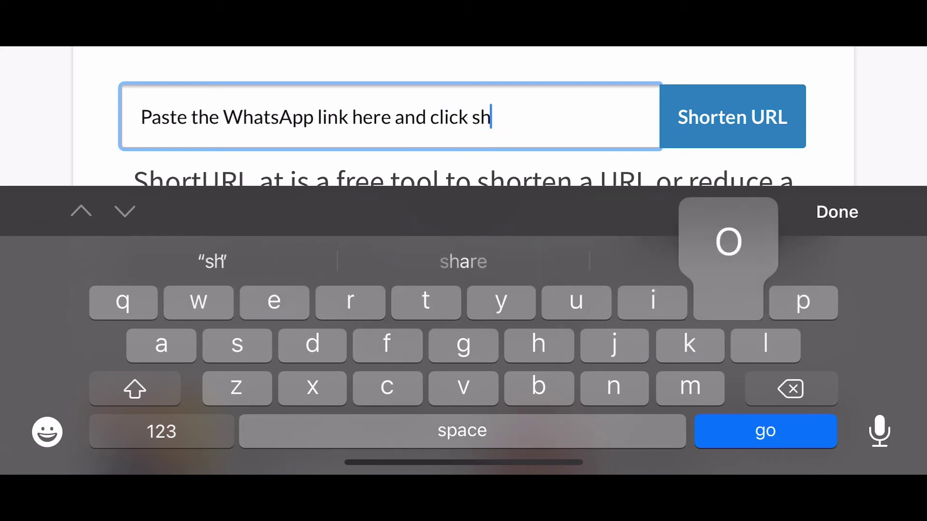
text(orte)
click(716, 262)
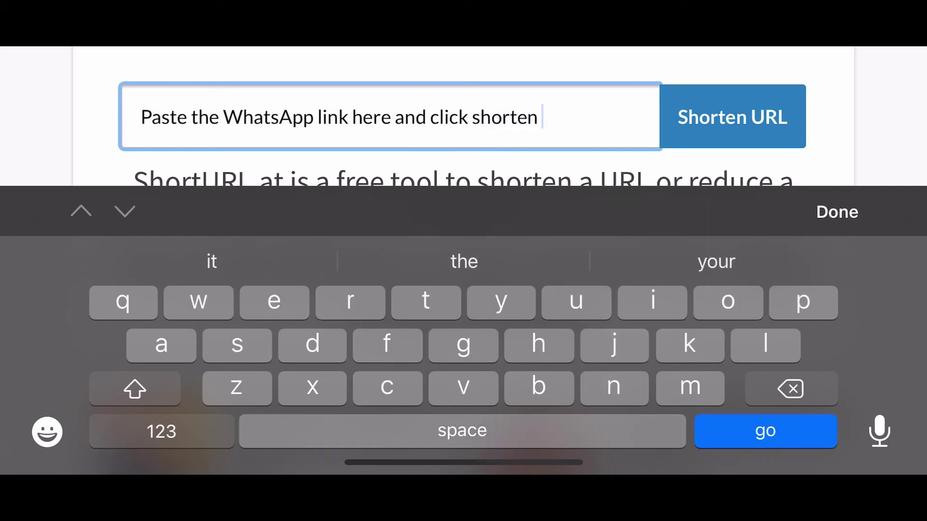
text(Ur)
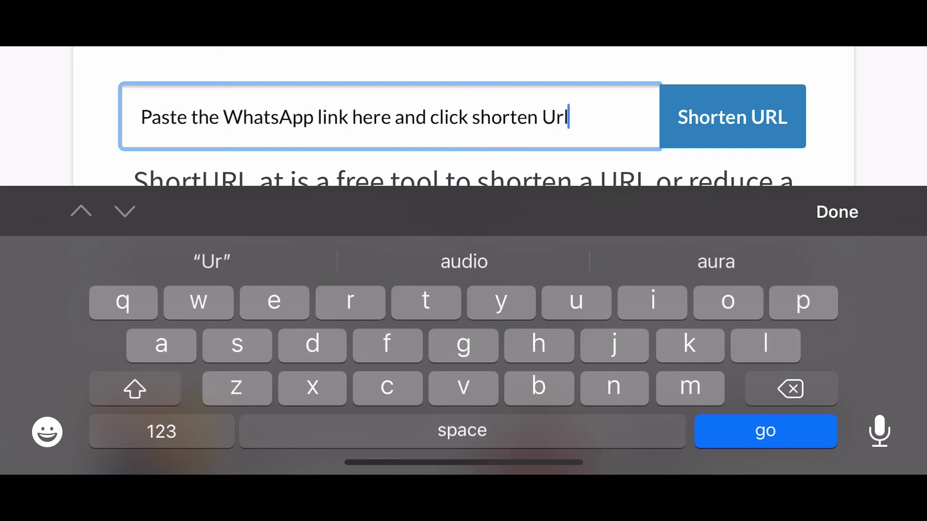
text(l to g )
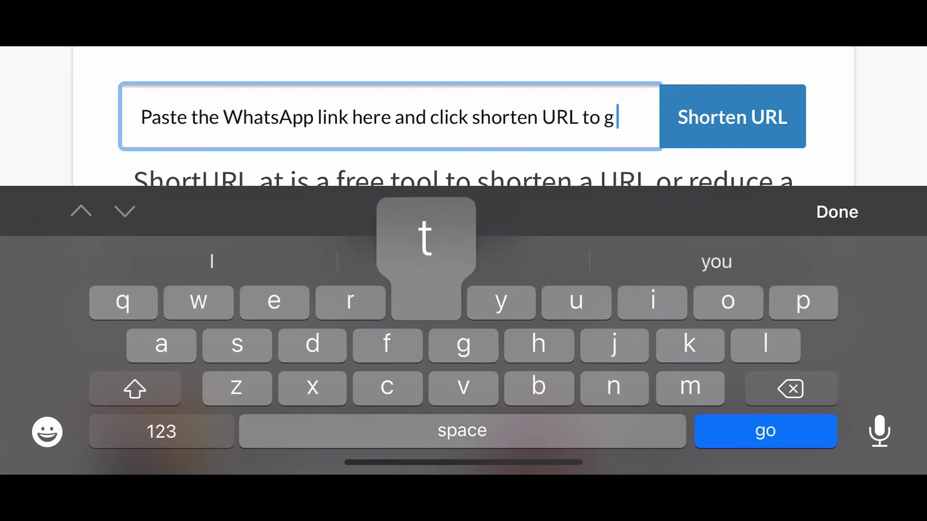
text(t)
key(BackSpace)
key(BackSpace)
text(e)
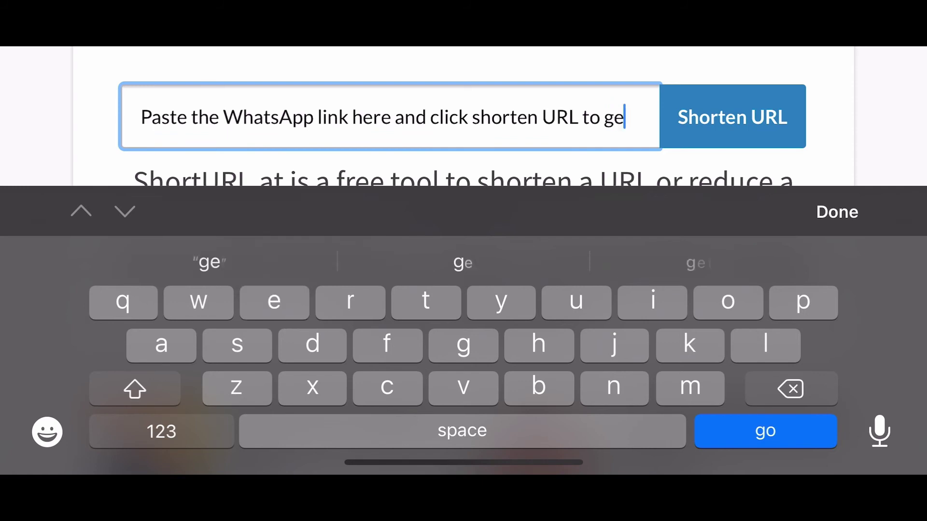
text(t the)
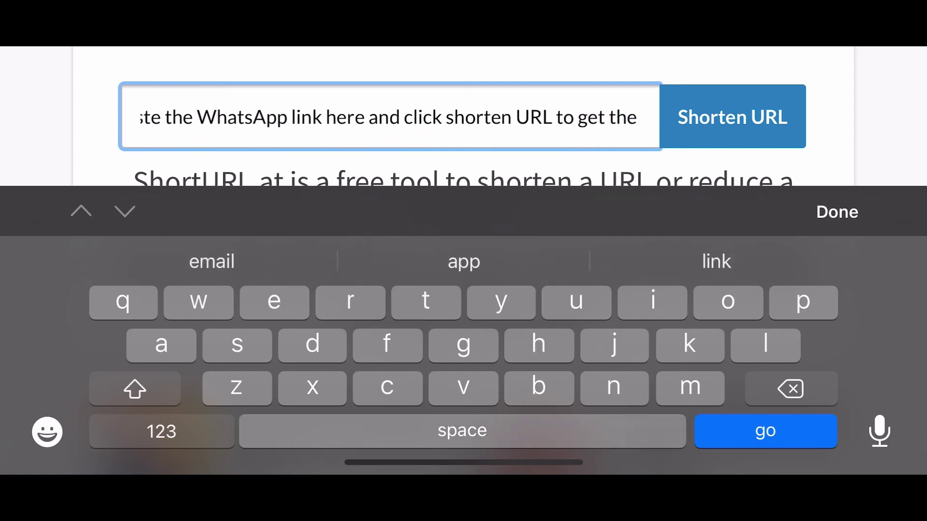
text( new )
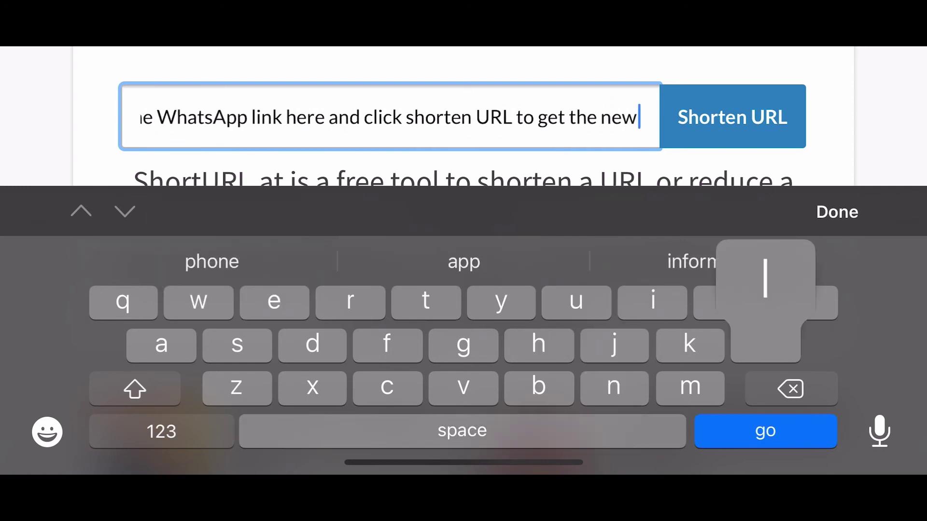
text(link)
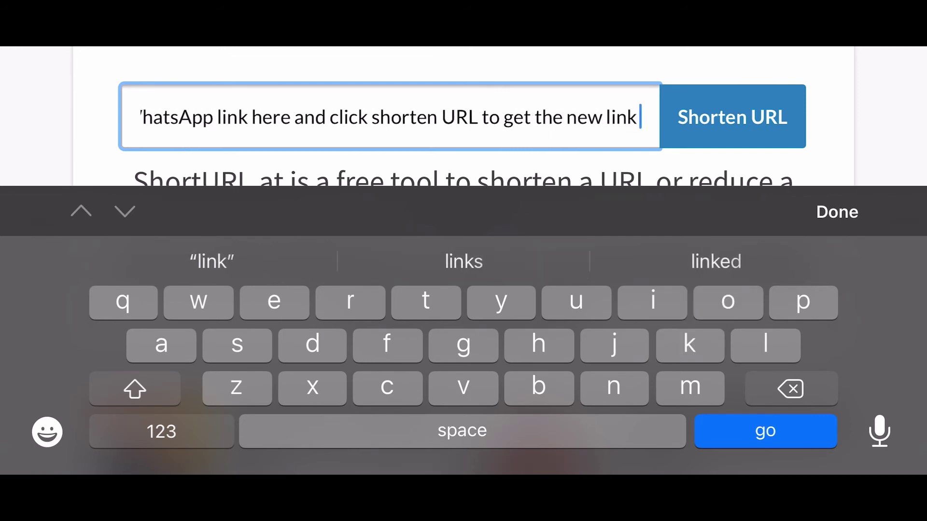
text( for )
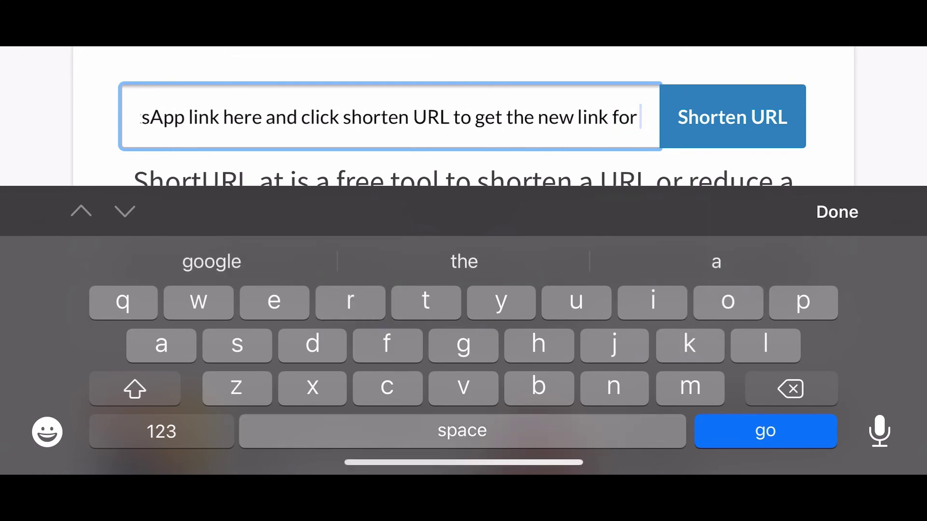
text(lixn)
key(BackSpace)
key(BackSpace)
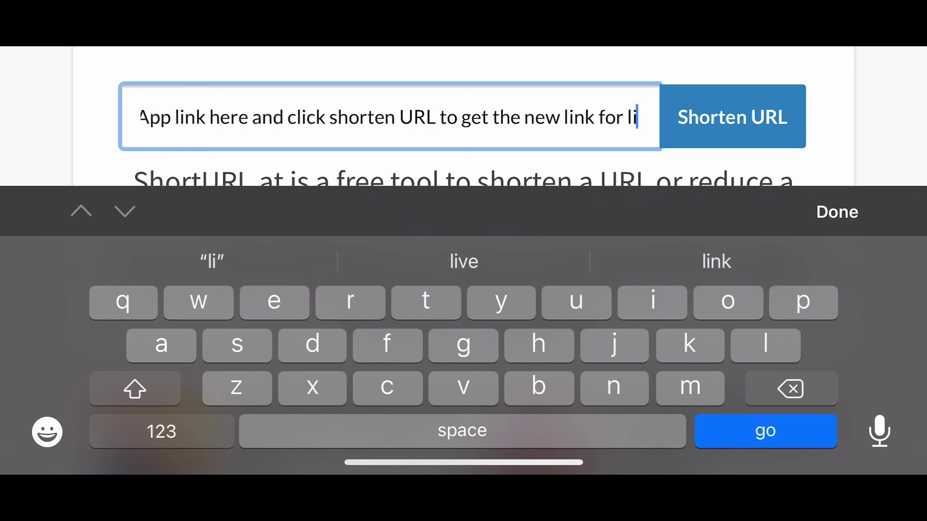
text(n)
text(ree)
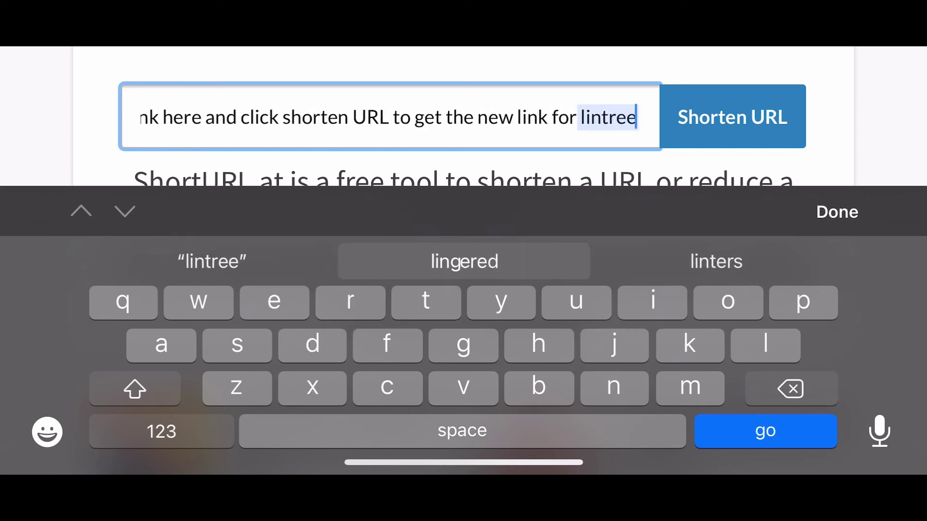
key(BackSpace)
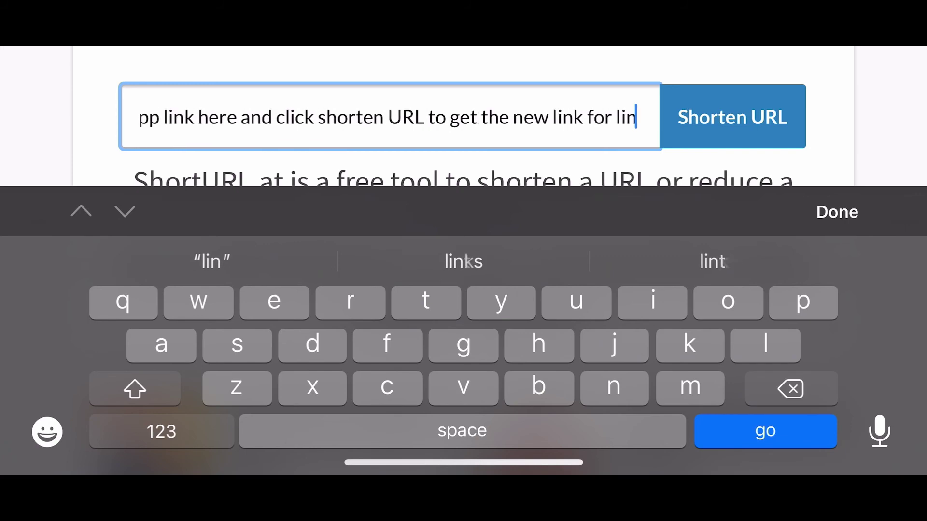
text(ktree)
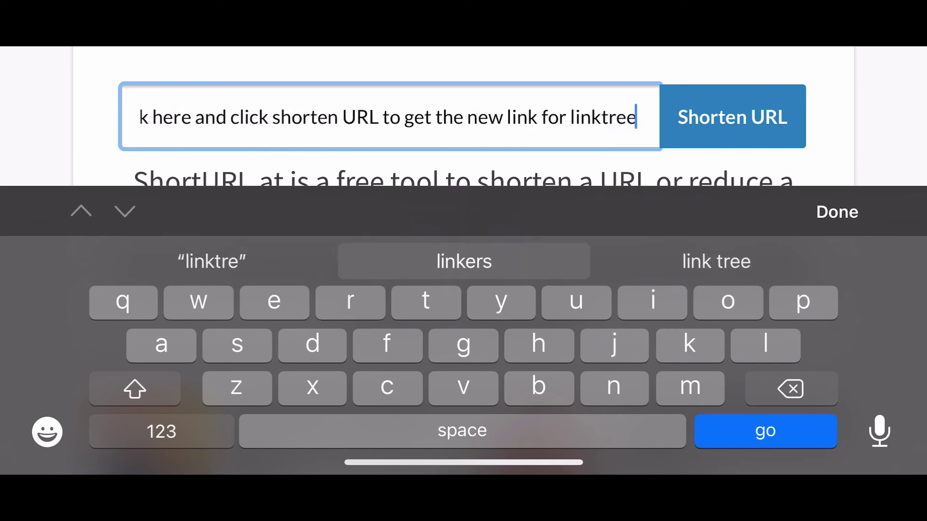
click(837, 212)
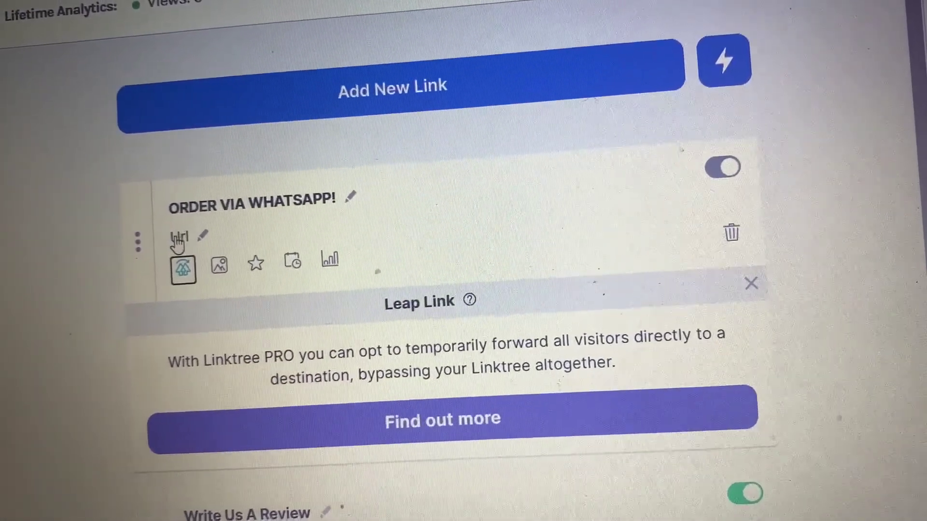
Step: Set the ORDER VIA WHATSAPP! link URL to the placeholder 'paste the url here'
click(178, 238)
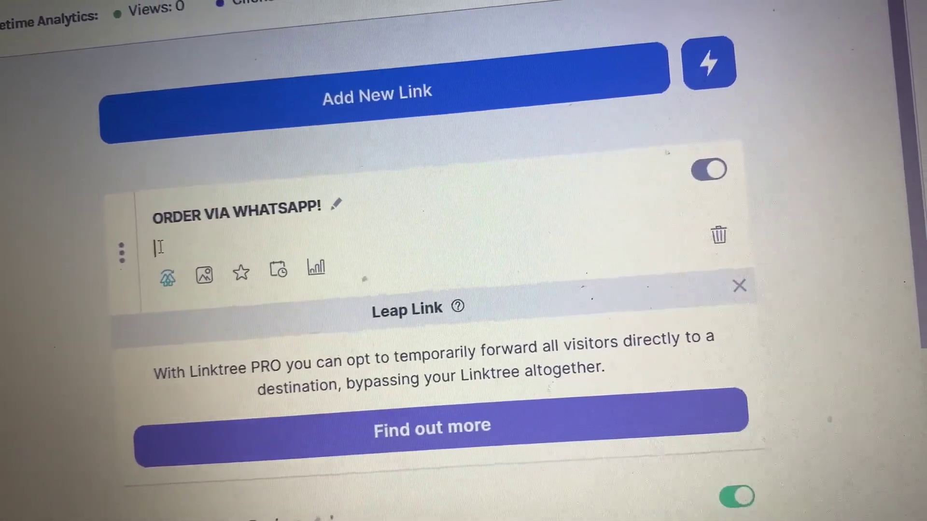
text(p)
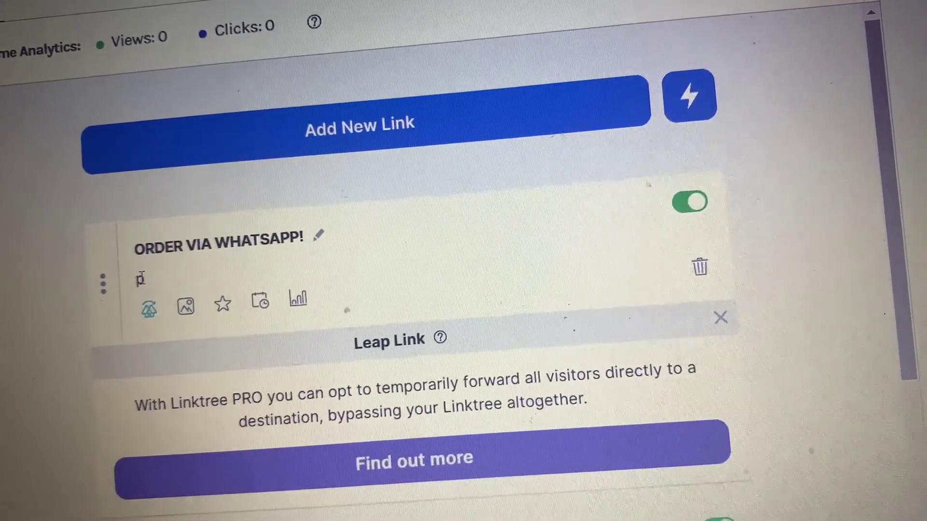
text(aste)
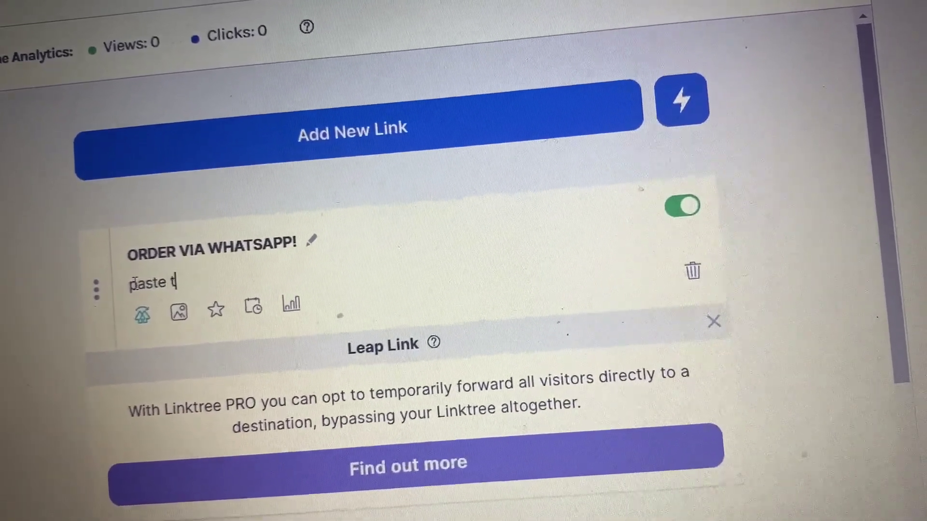
text( the )
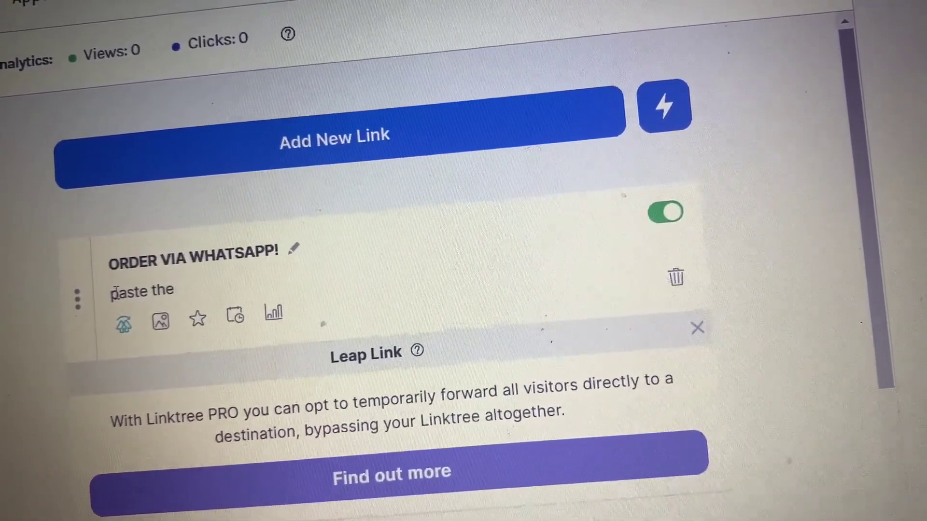
text(url )
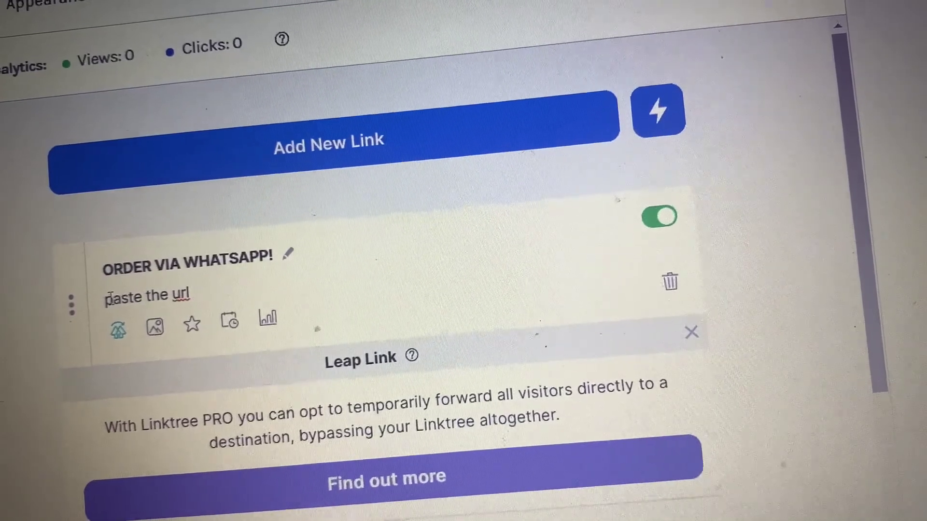
text(here)
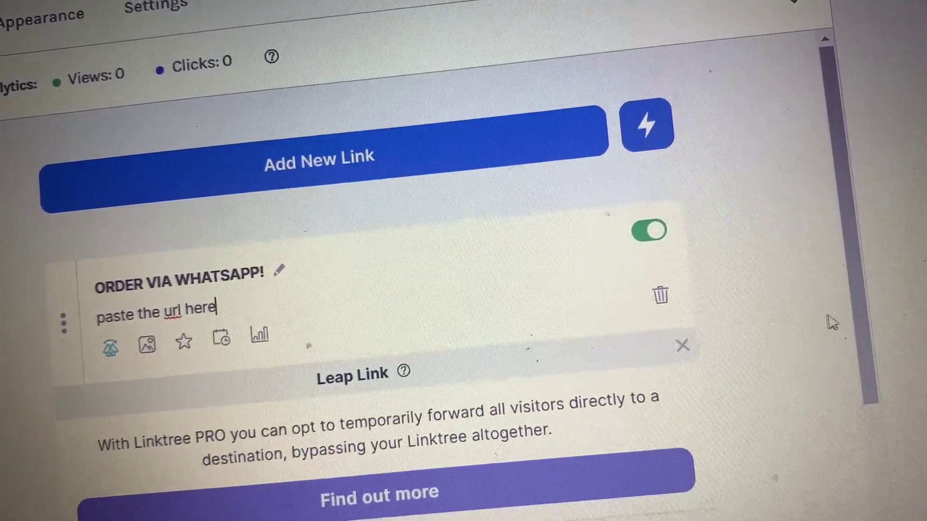
key(Return)
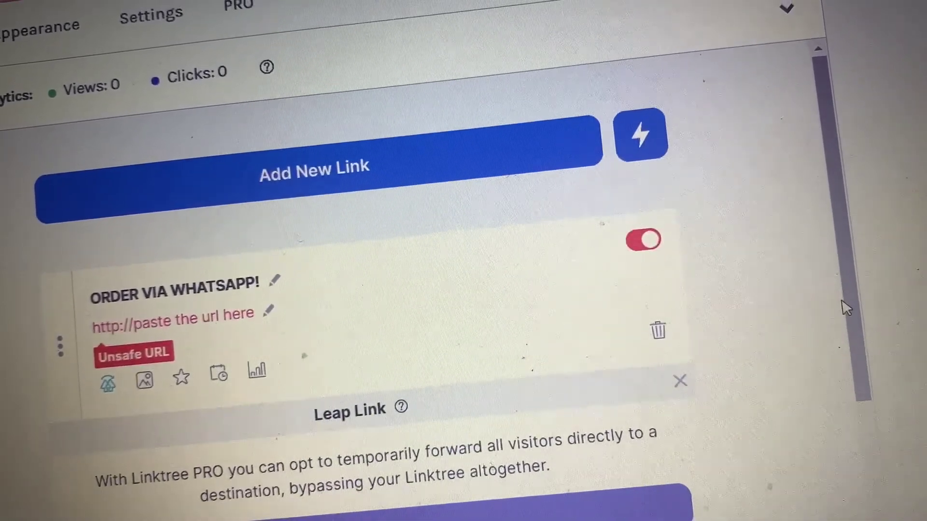